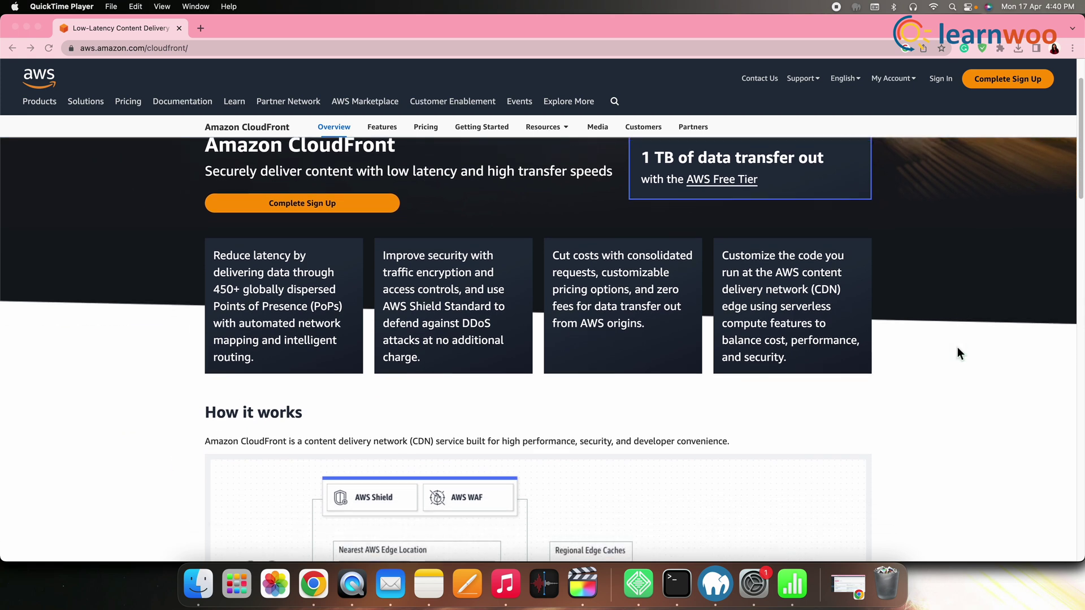
Step: Scroll through the CloudFront overview and use cases to reach the AWS home page
scroll(957, 347, "down", 3)
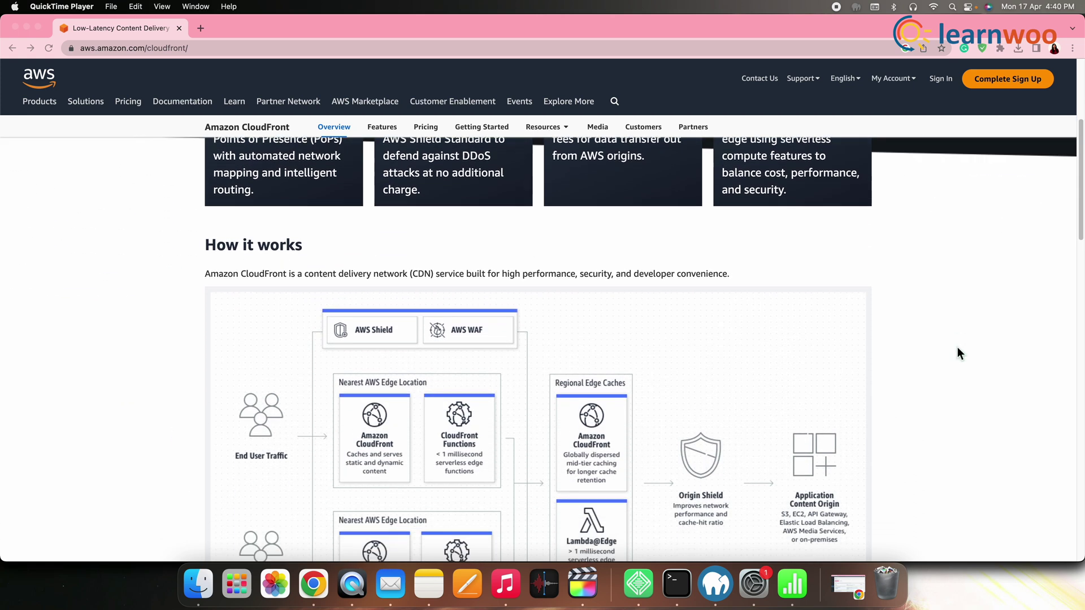
scroll(958, 347, "down", 4)
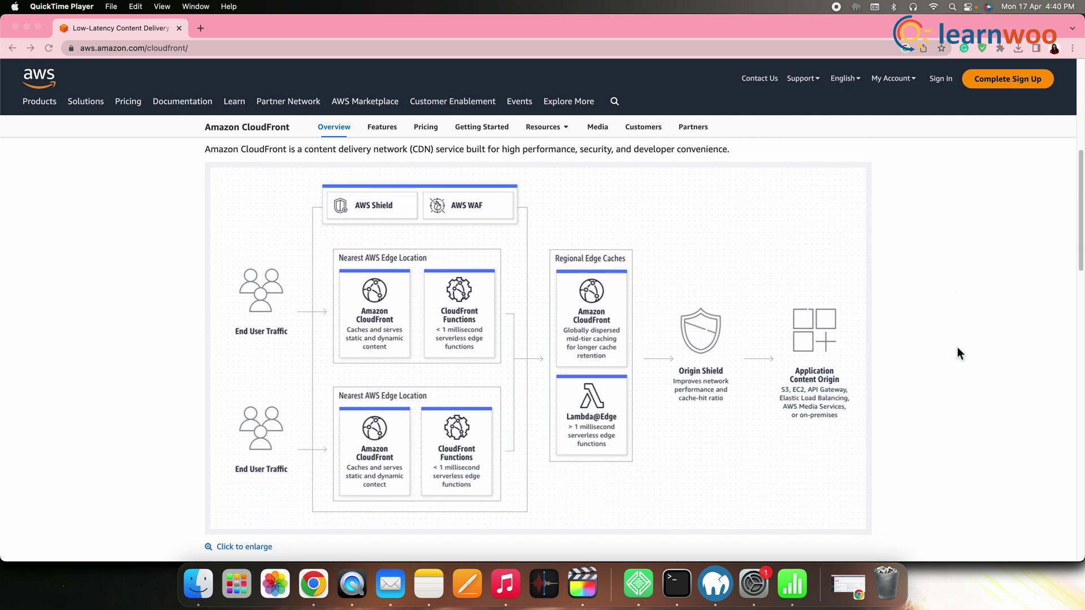
scroll(957, 347, "down", 1)
scroll(957, 347, "down", 1)
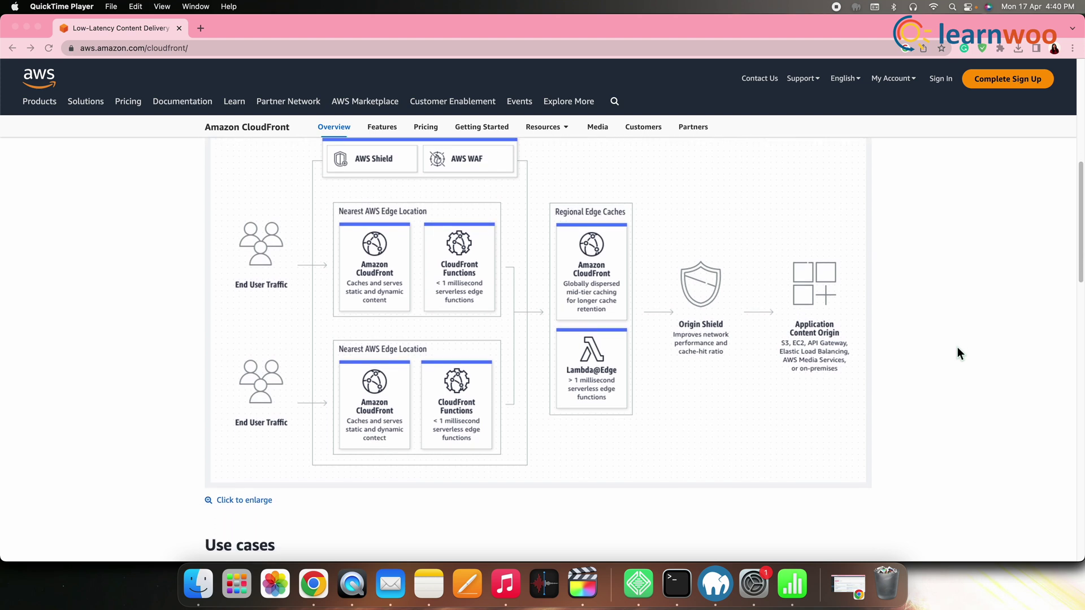
scroll(958, 347, "down", 4)
scroll(958, 347, "down", 5)
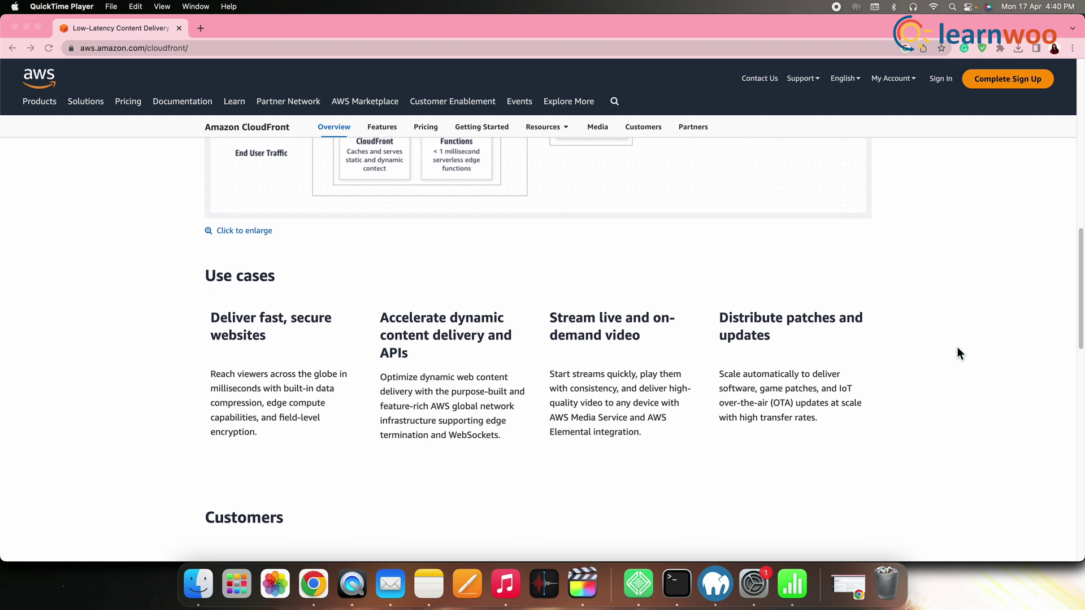
scroll(957, 347, "down", 4)
scroll(957, 347, "down", 4)
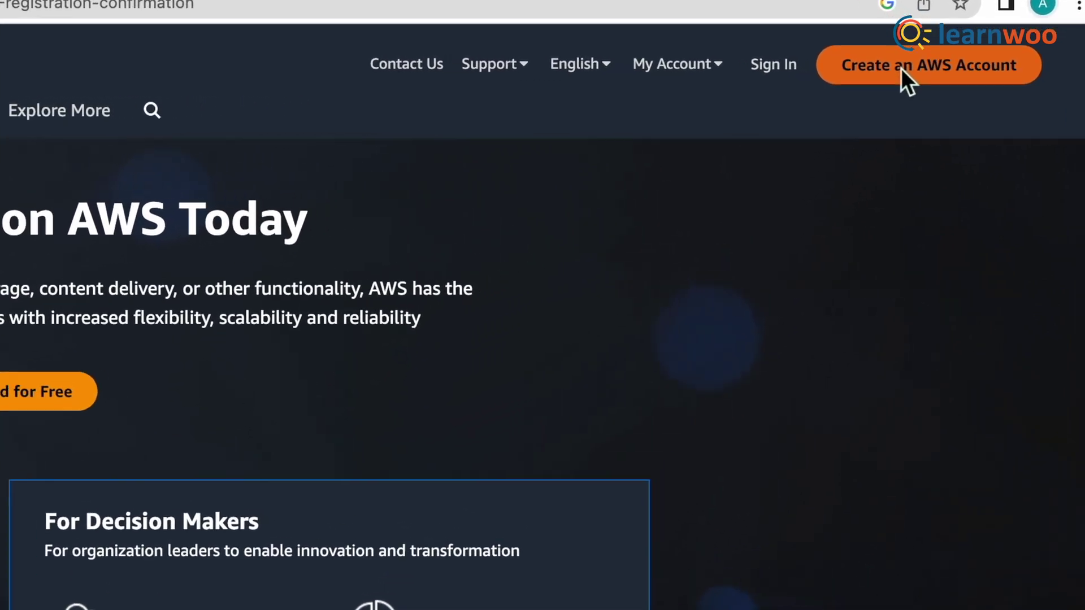
Step: Start a new AWS account, enter an account name, and verify the root email with the emailed code
left_click(877, 63)
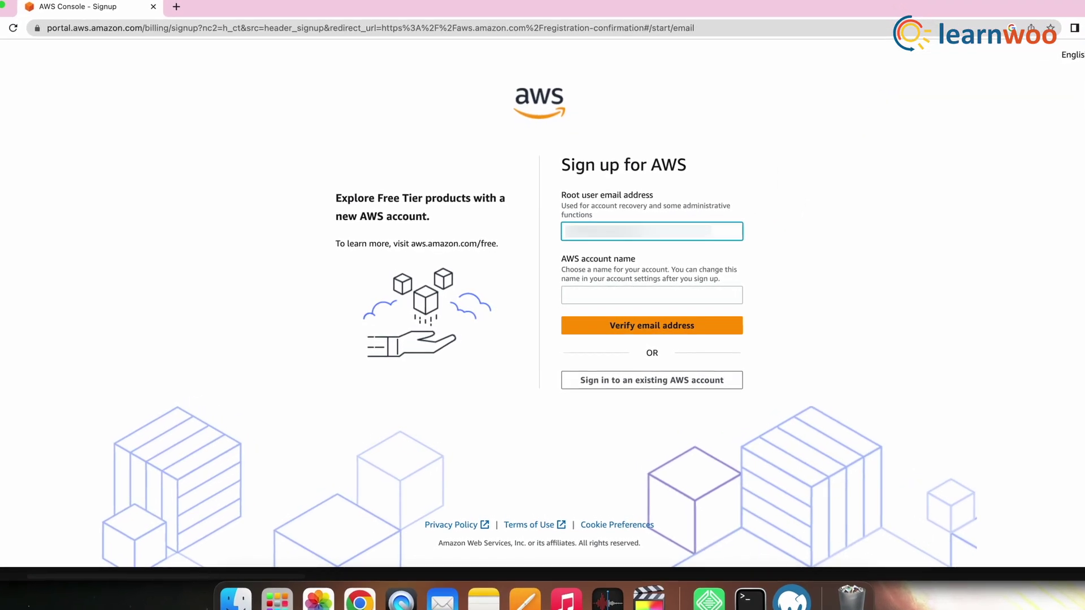
left_click(571, 295)
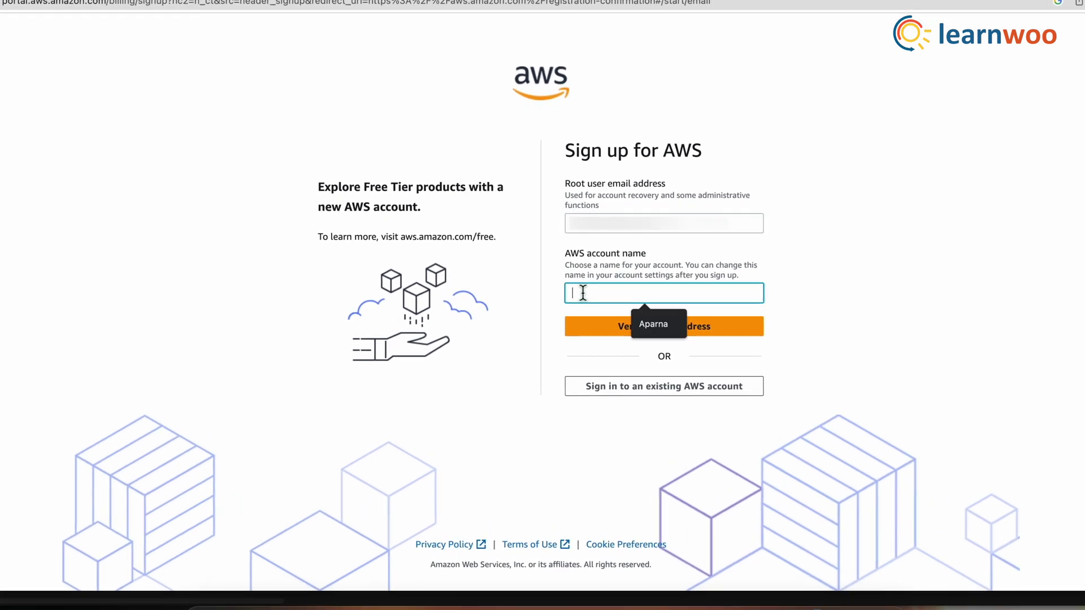
type("Aparna")
left_click(630, 331)
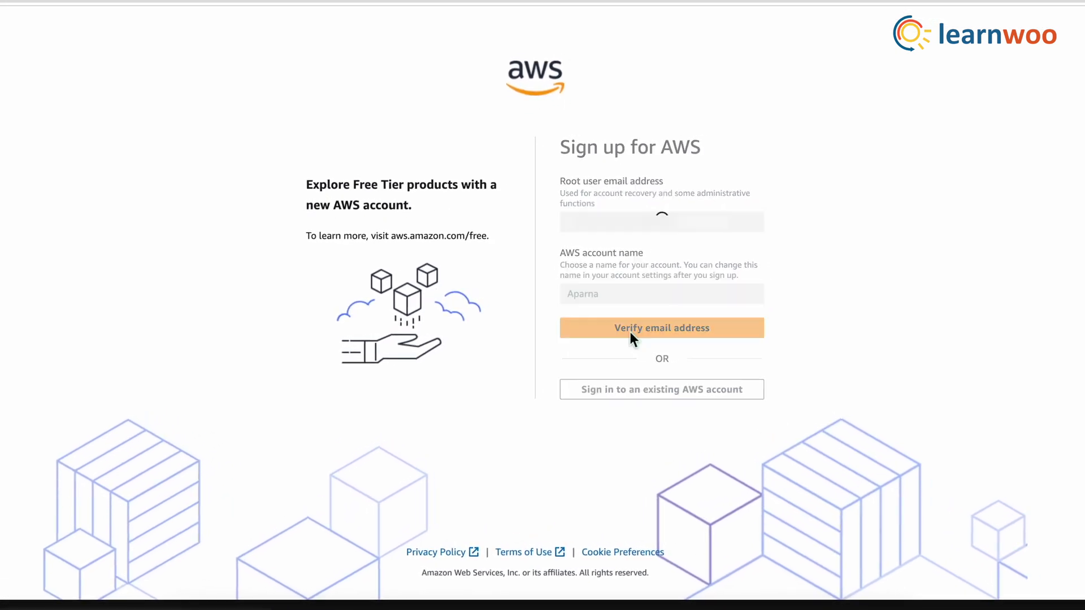
left_click(631, 333)
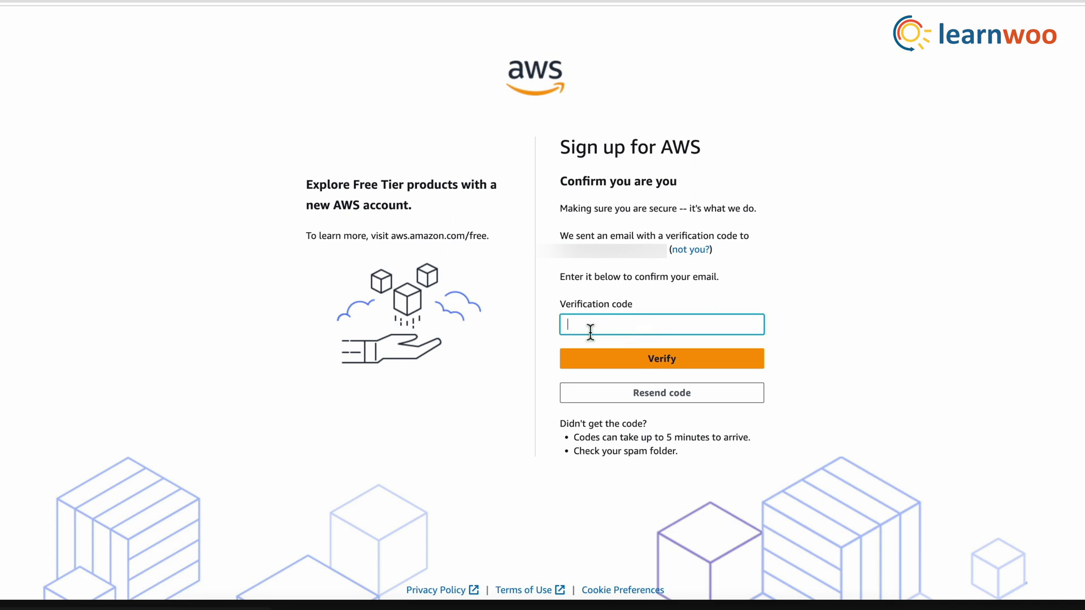
left_click(730, 365)
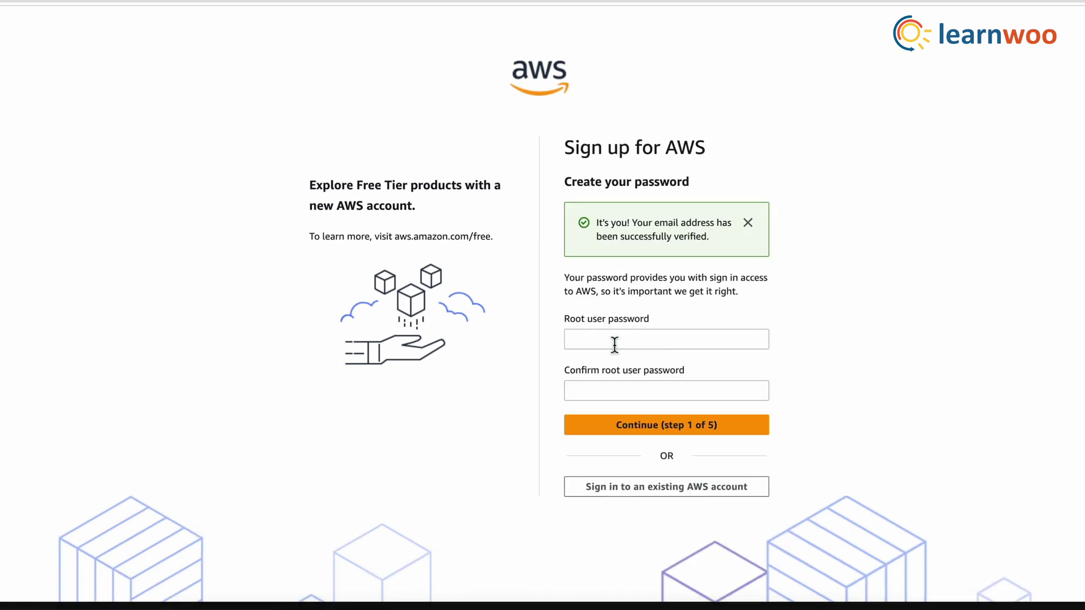
Step: Set and confirm the root user password, then continue past step 1
left_click(663, 348)
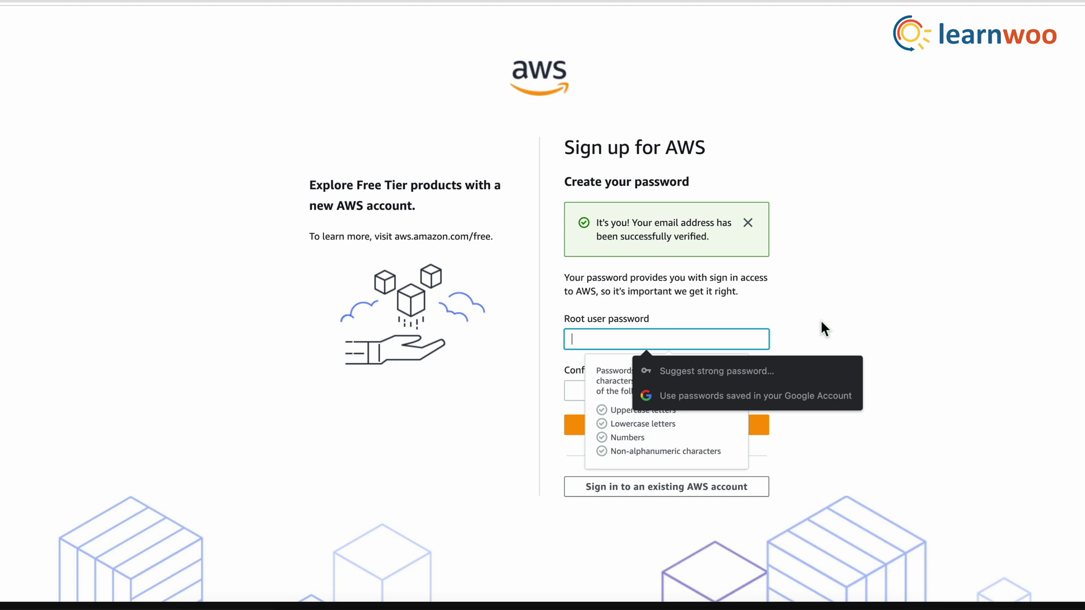
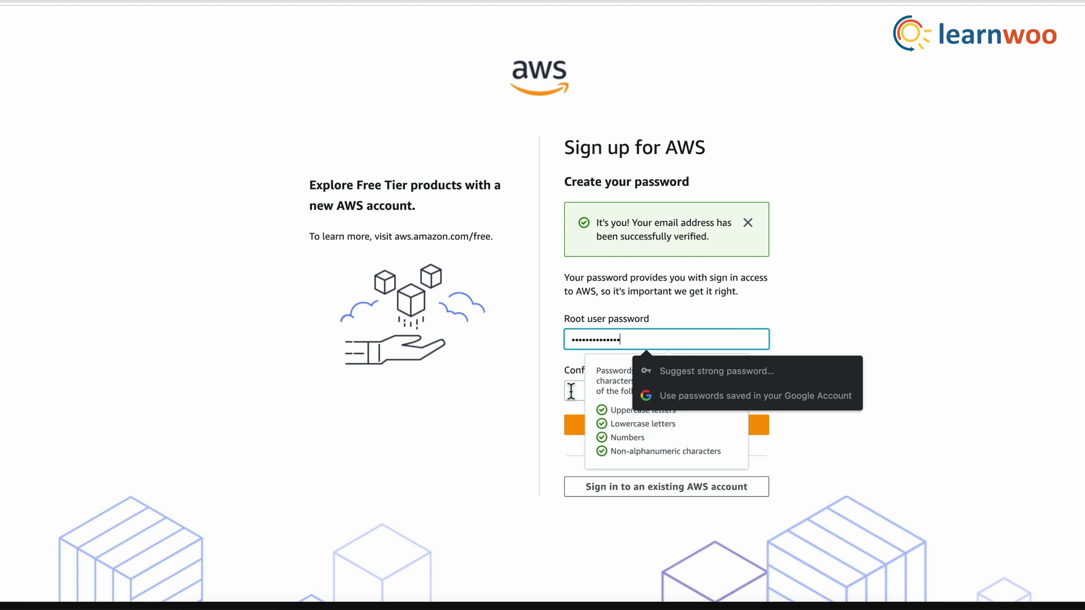
left_click(571, 390)
type("P")
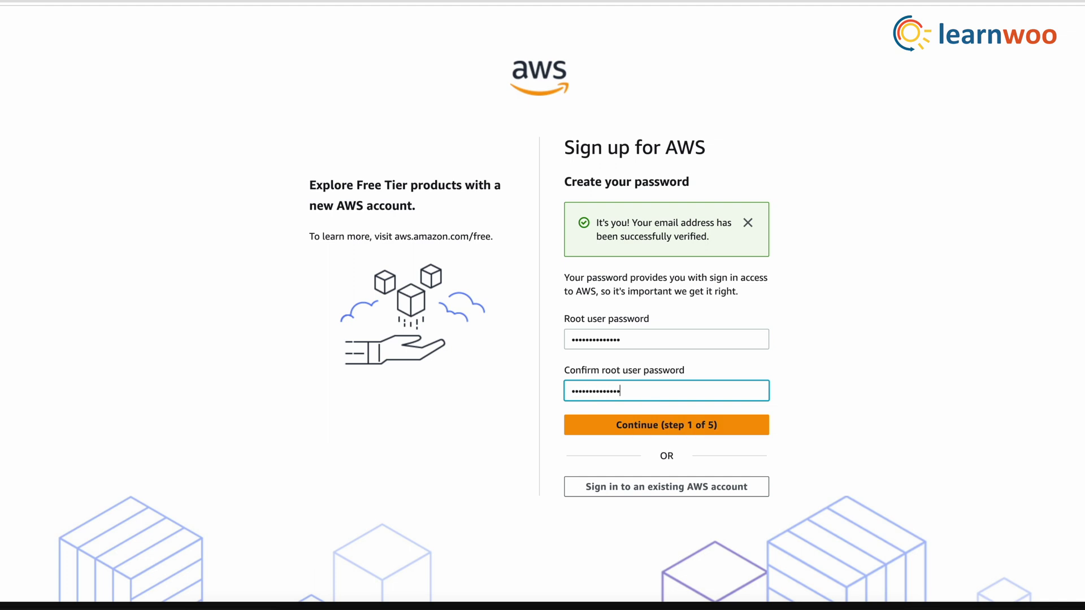
left_click(624, 432)
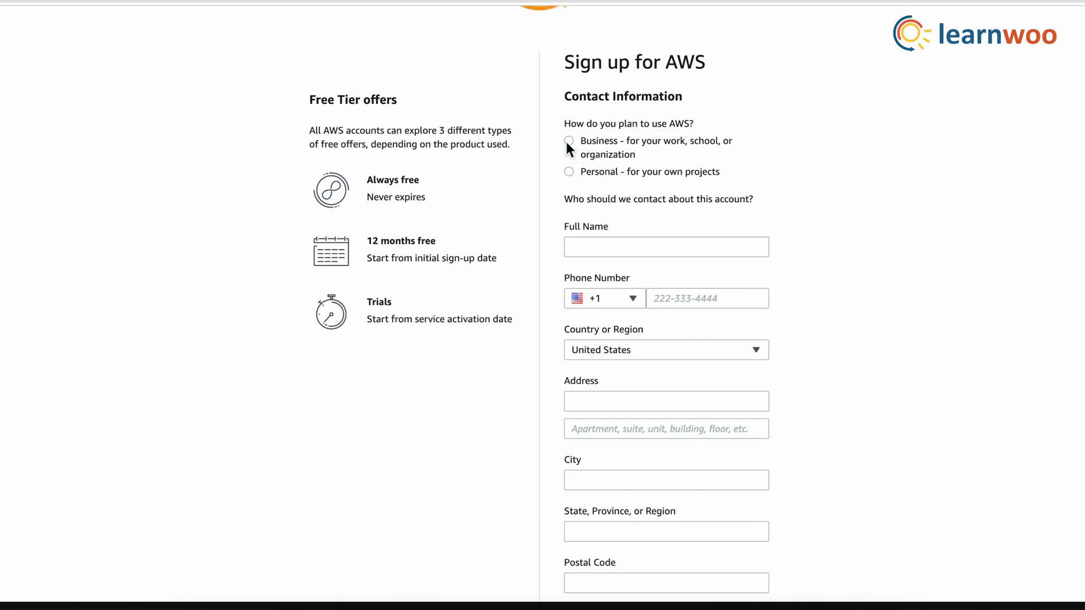
Step: Choose a business account, enter the contact's full name and organization, and set phone code India
left_click(570, 140)
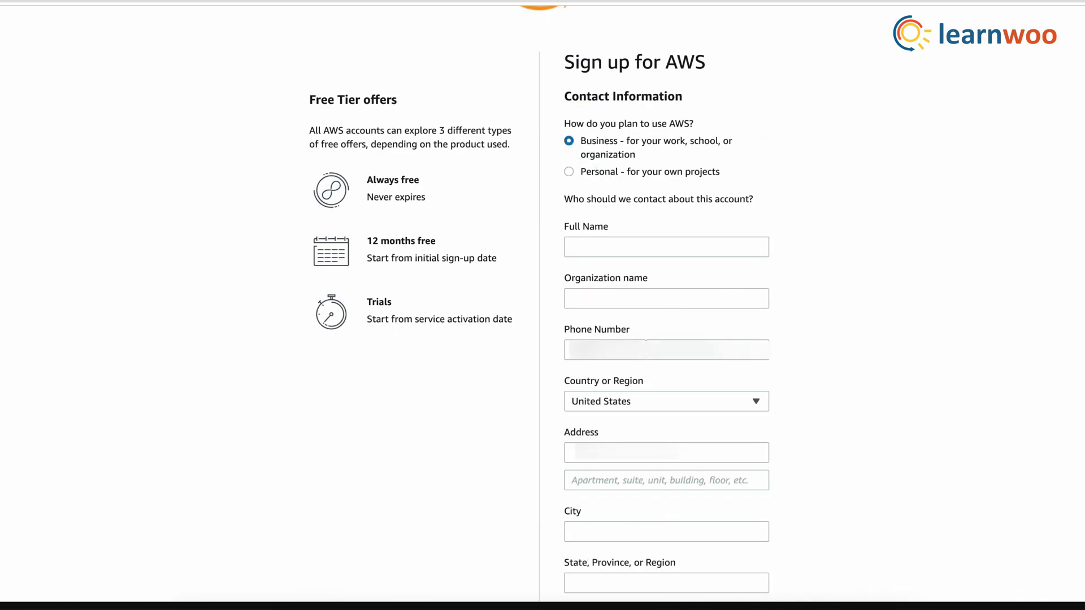
left_click(594, 253)
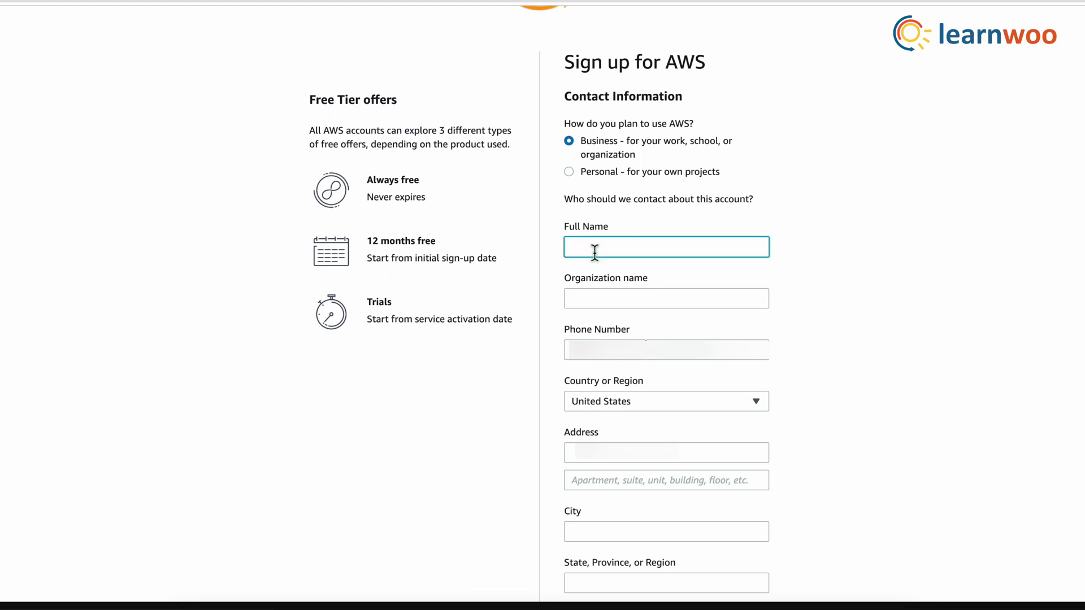
left_click(589, 308)
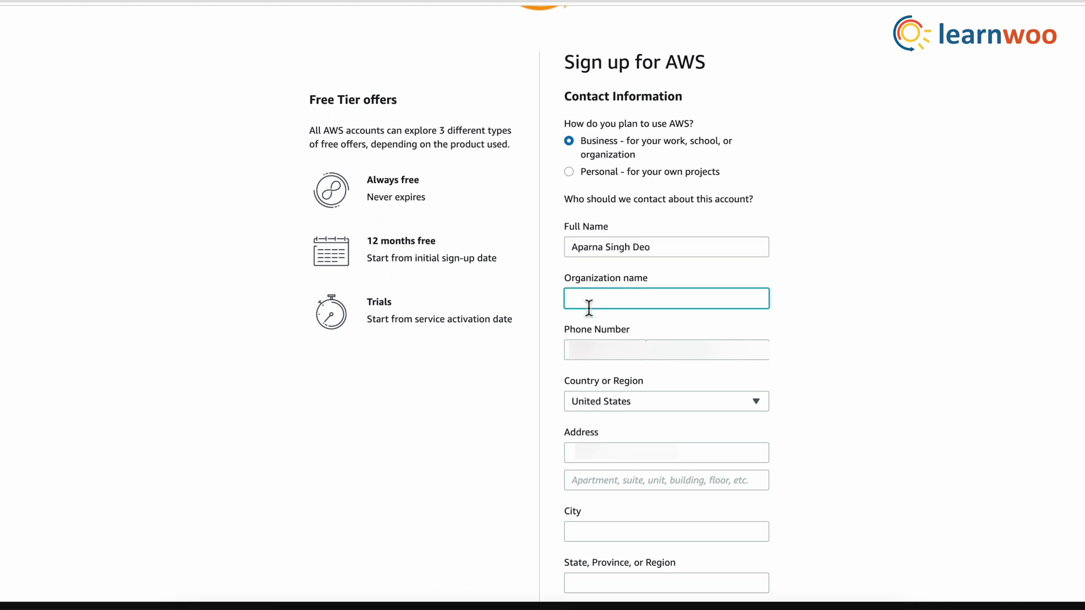
type("Elula tech pvt ltd")
left_click(582, 350)
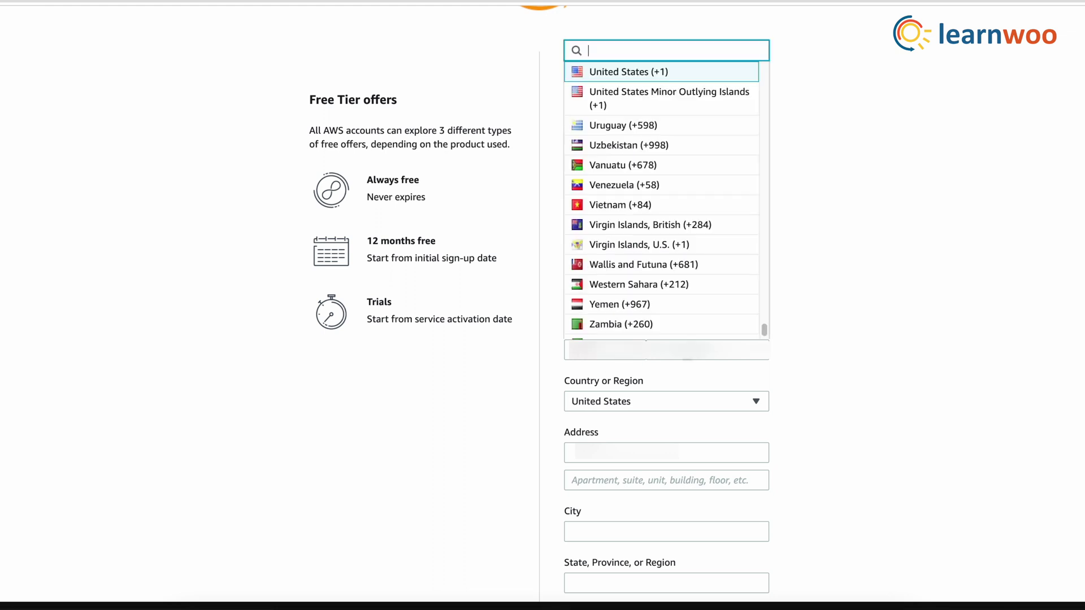
type("indi")
left_click(633, 329)
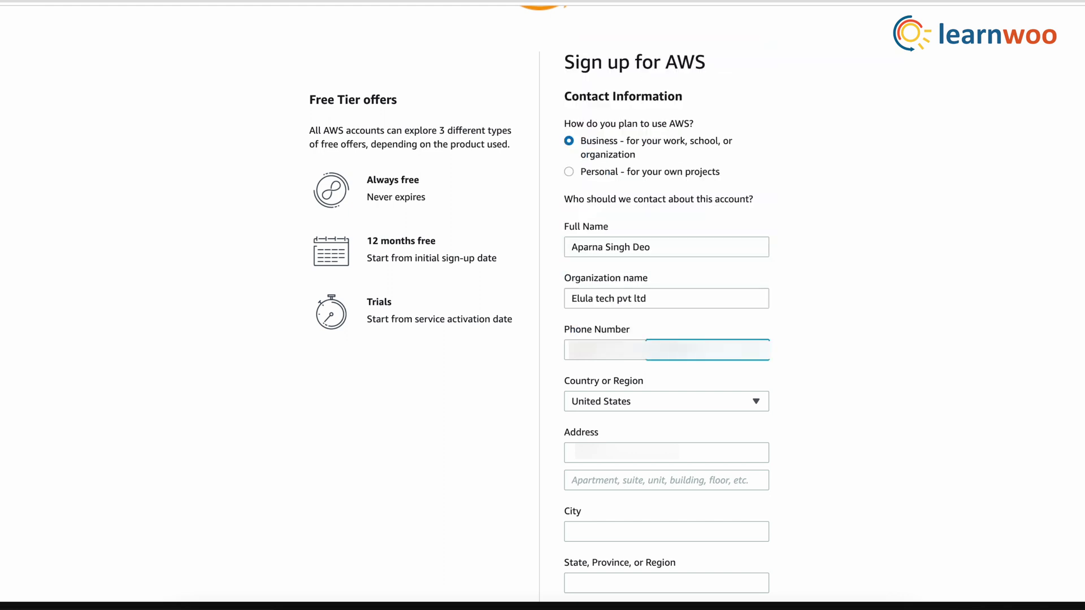
Step: Set the country to India and fill in the street address, city and state
left_click(670, 397)
type("ind")
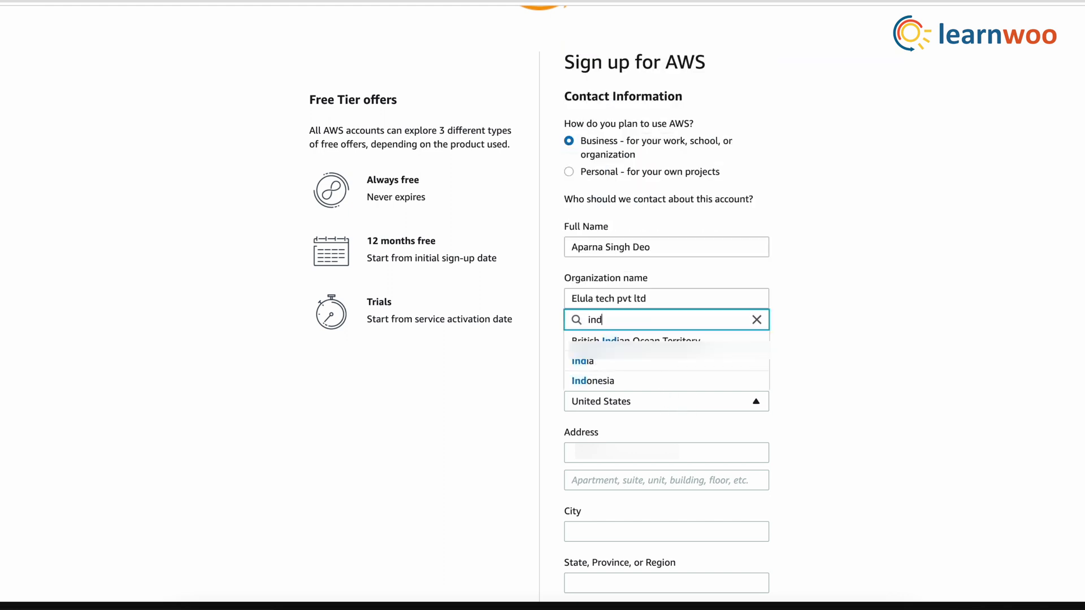
left_click(646, 359)
left_click(612, 460)
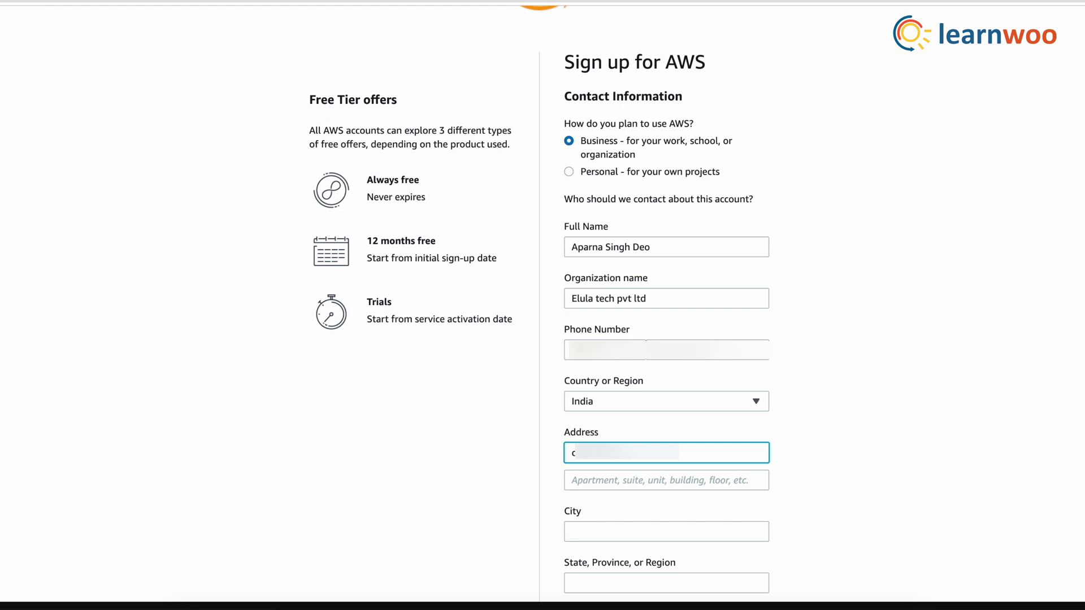
left_click(609, 534)
type("bangalore")
scroll(625, 339, "down", 5)
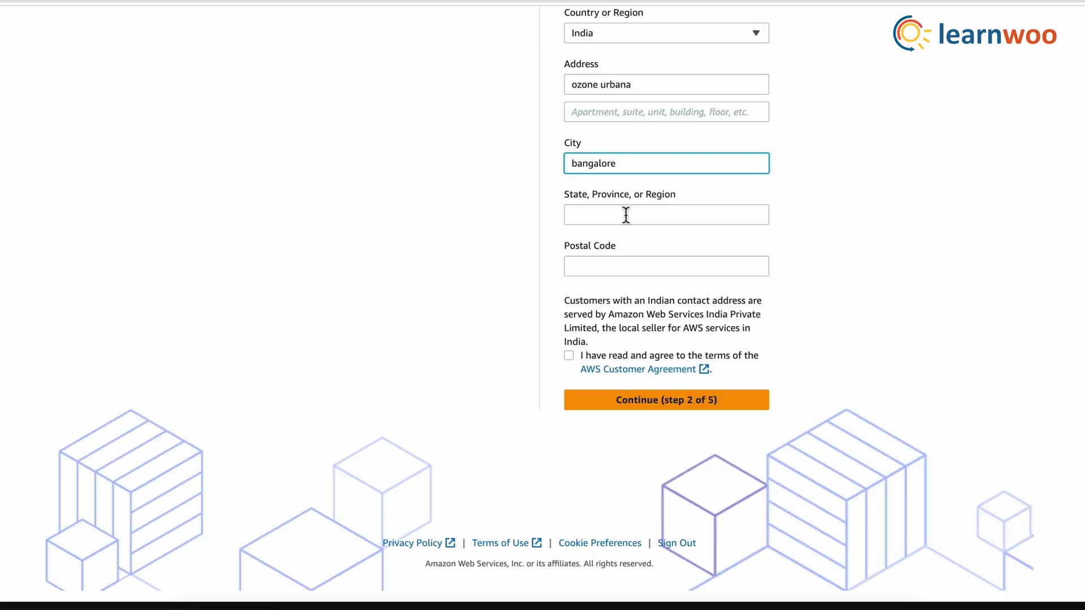
left_click(625, 214)
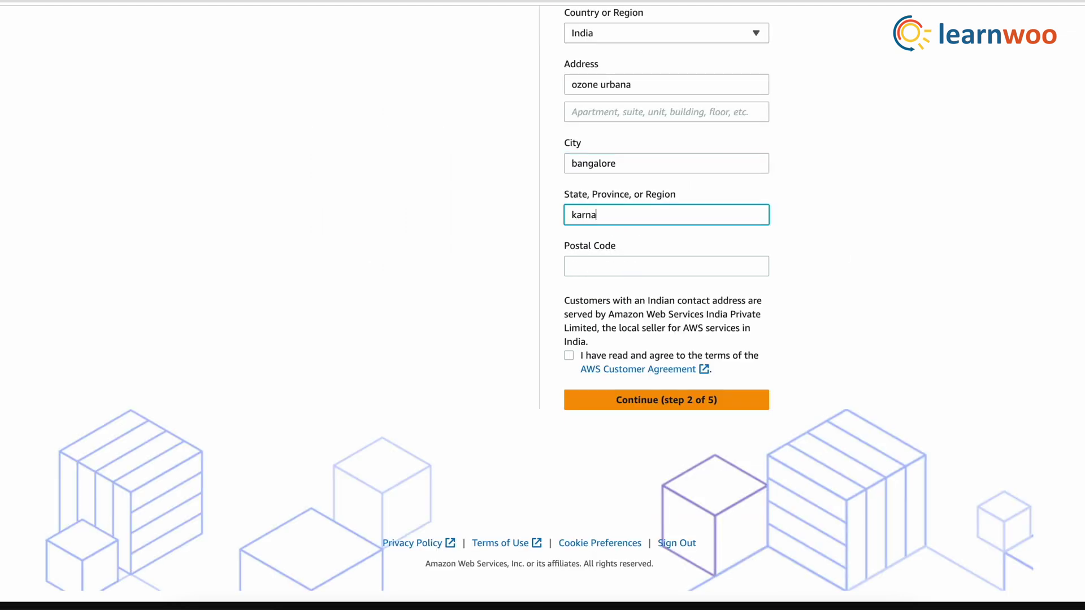
Step: Enter the postal code, accept the AWS Customer Agreement, and submit the contact step
left_click(597, 271)
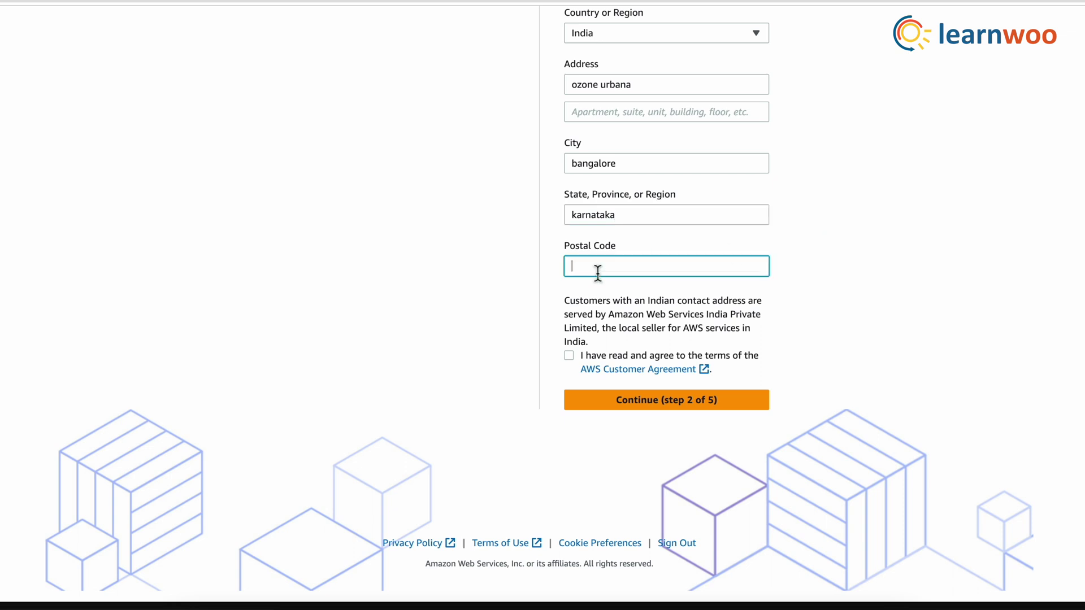
type("562110")
left_click(569, 356)
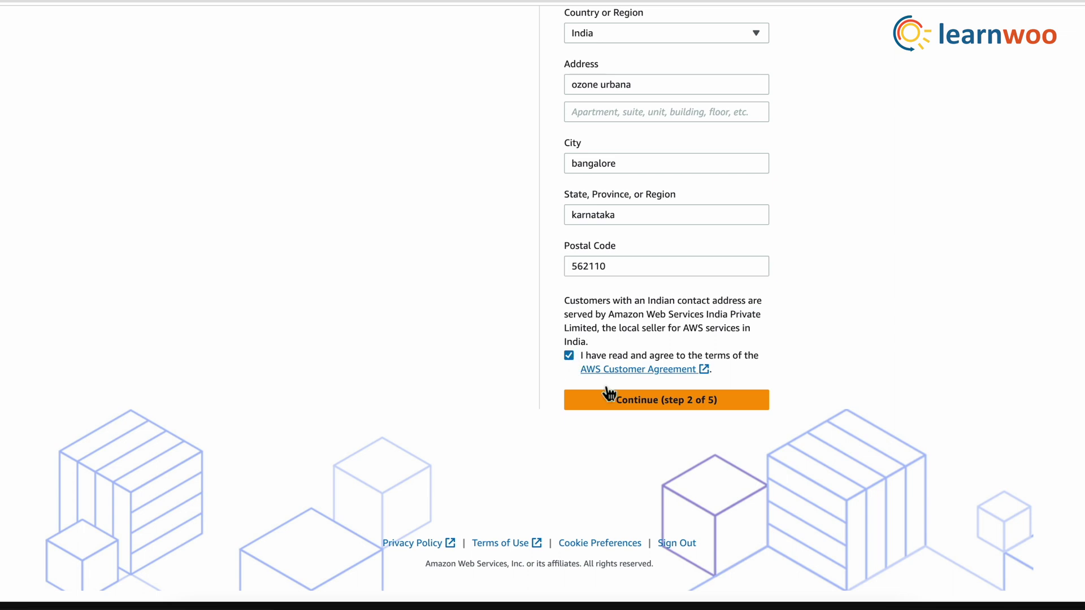
left_click(664, 405)
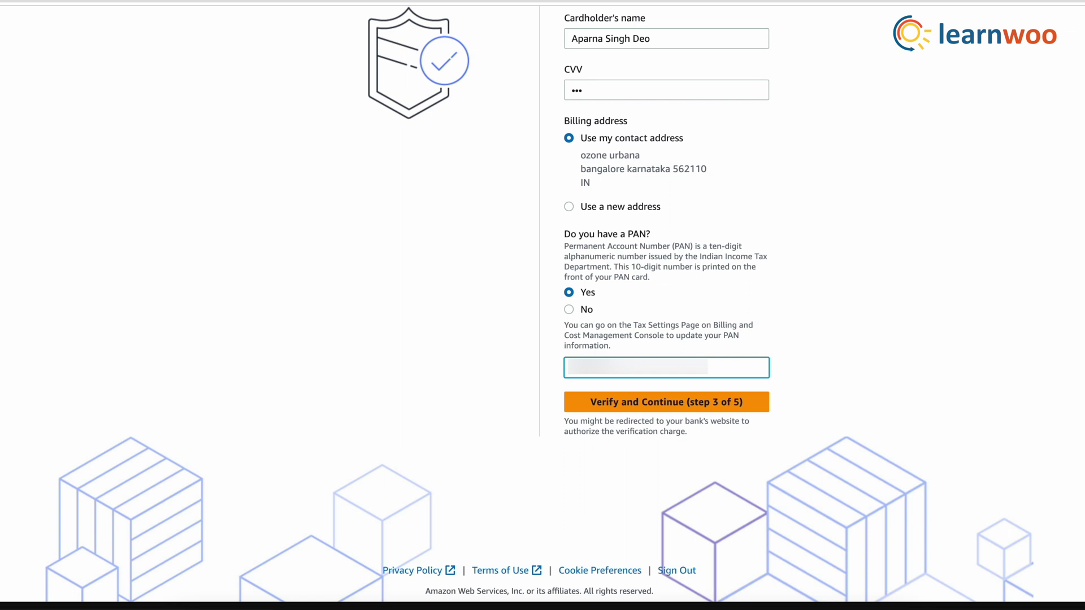
Step: Submit billing details, then verify the mobile number with India (+91), security check and SMS code
left_click(676, 405)
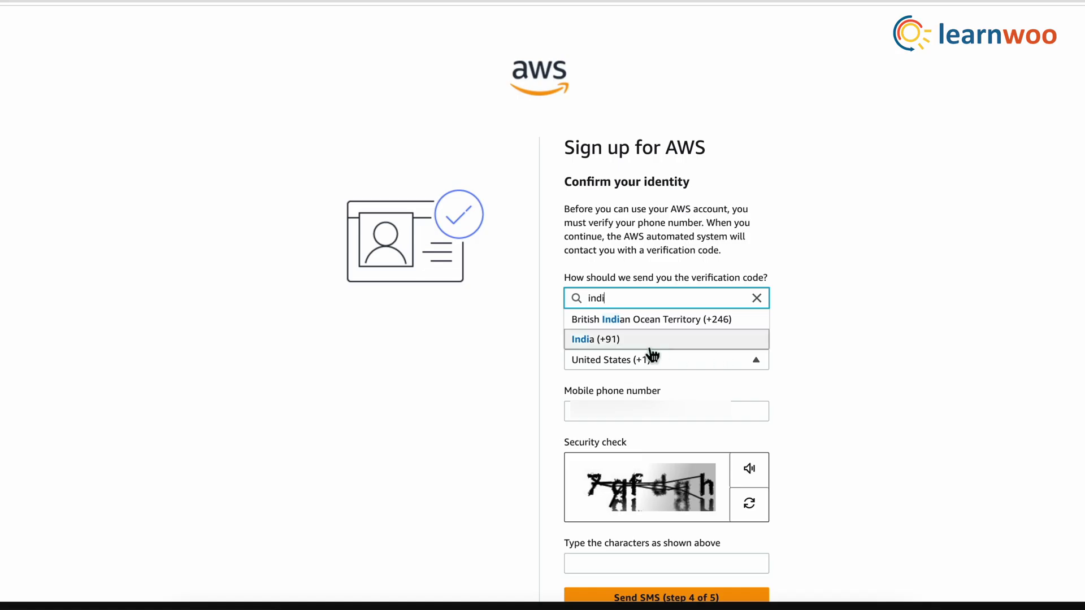
left_click(647, 344)
left_click(652, 417)
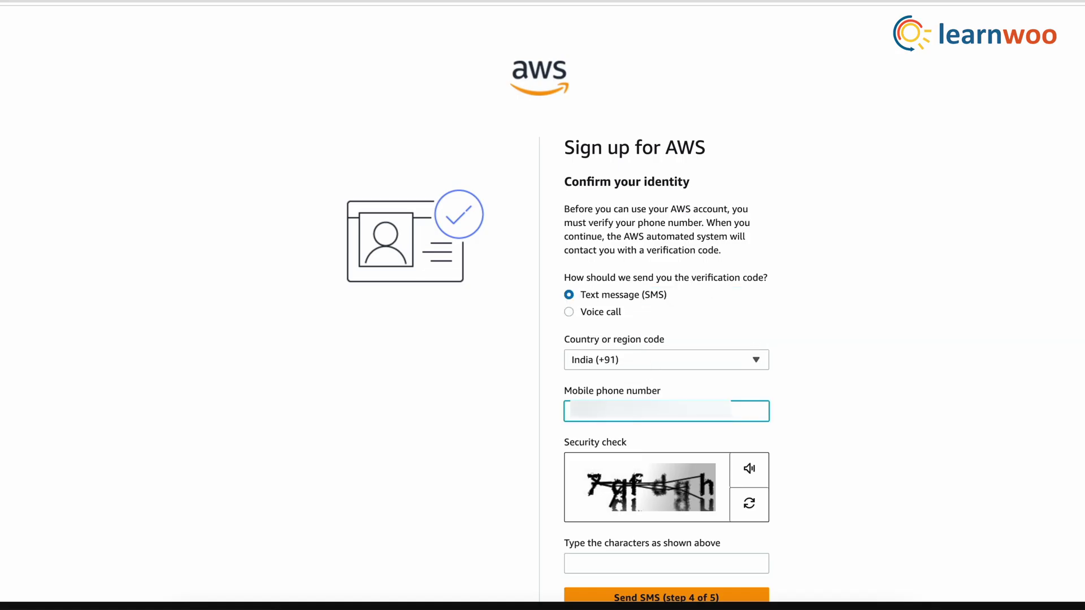
left_click(605, 564)
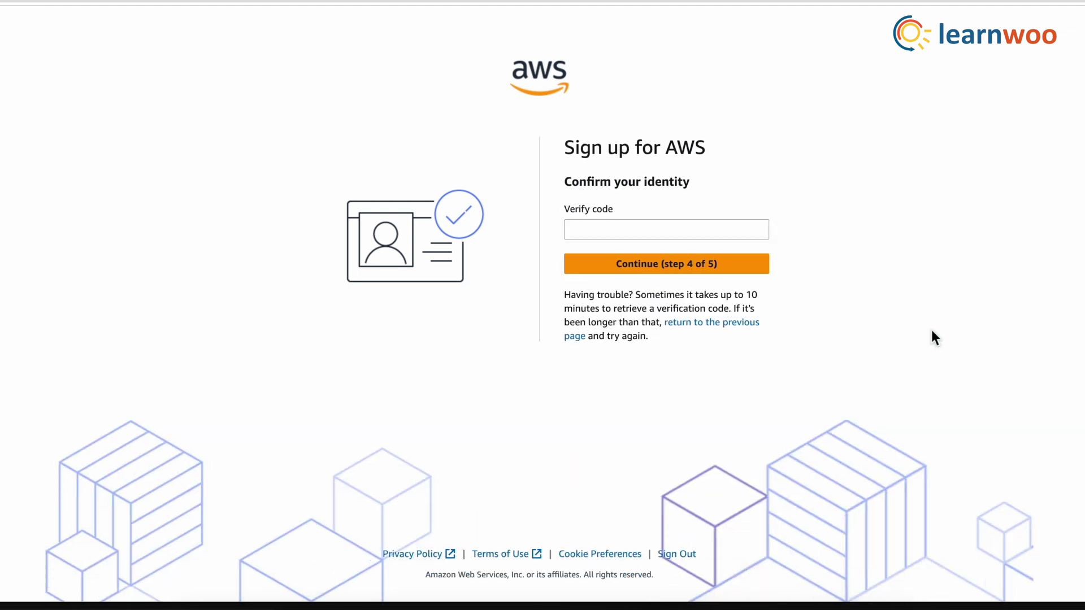
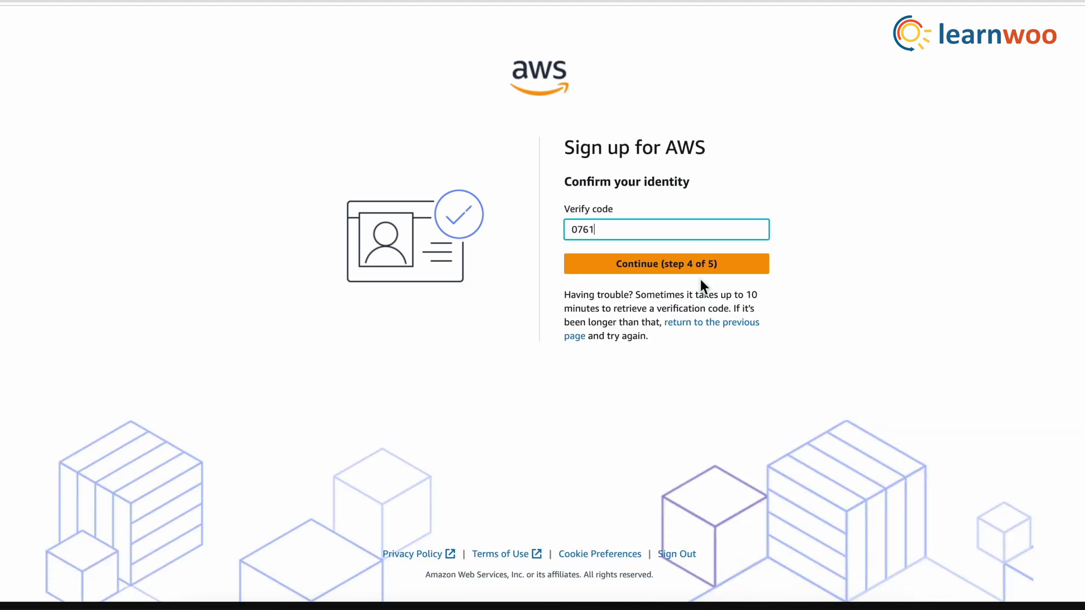
left_click(700, 273)
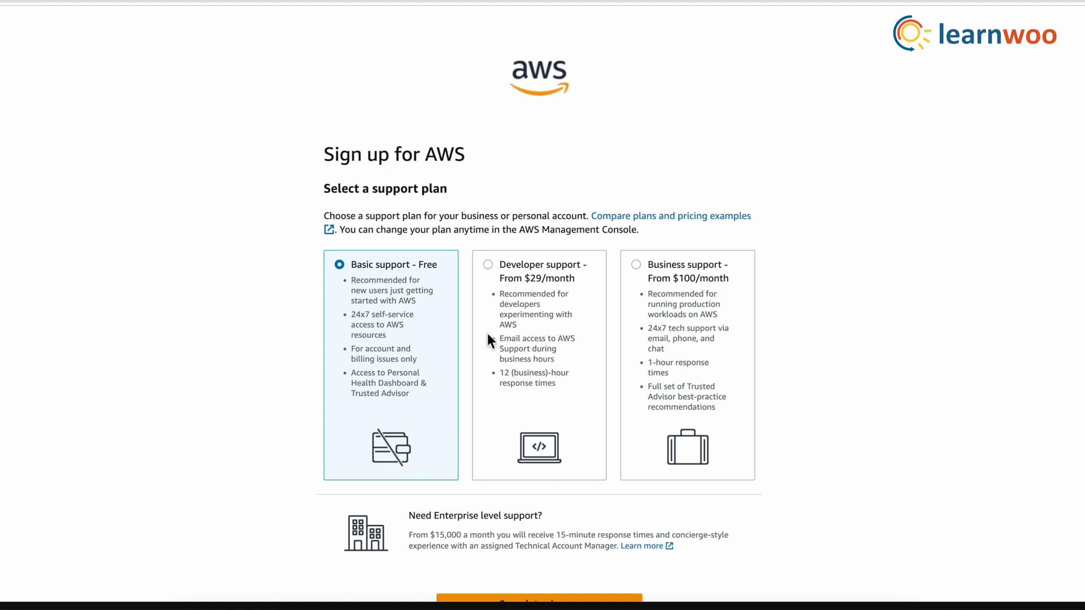
Step: Complete sign-up keeping the Basic support - Free plan
scroll(575, 517, "down", 3)
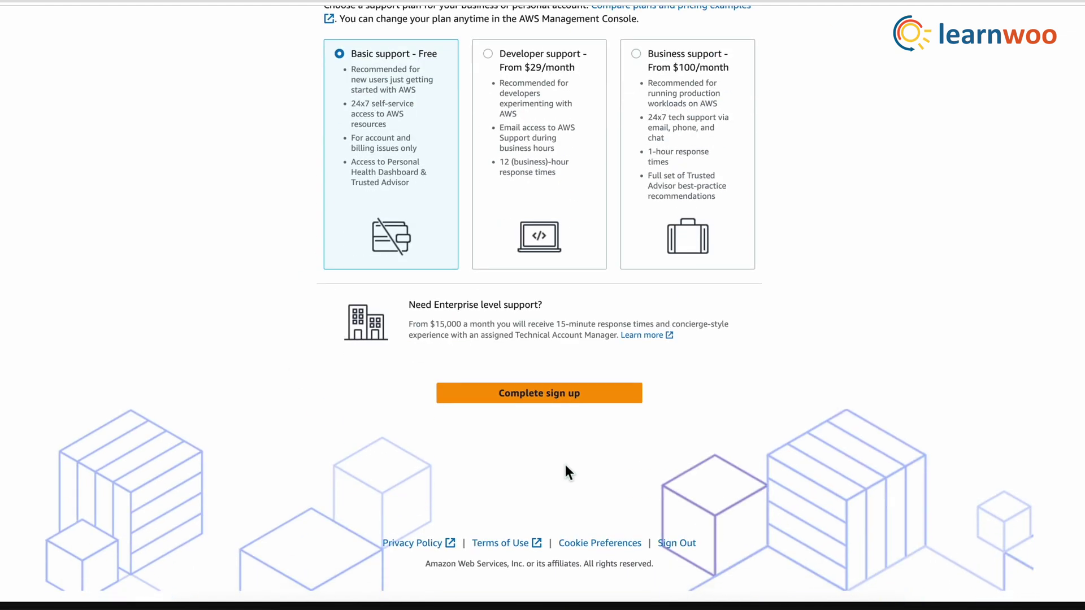
left_click(605, 396)
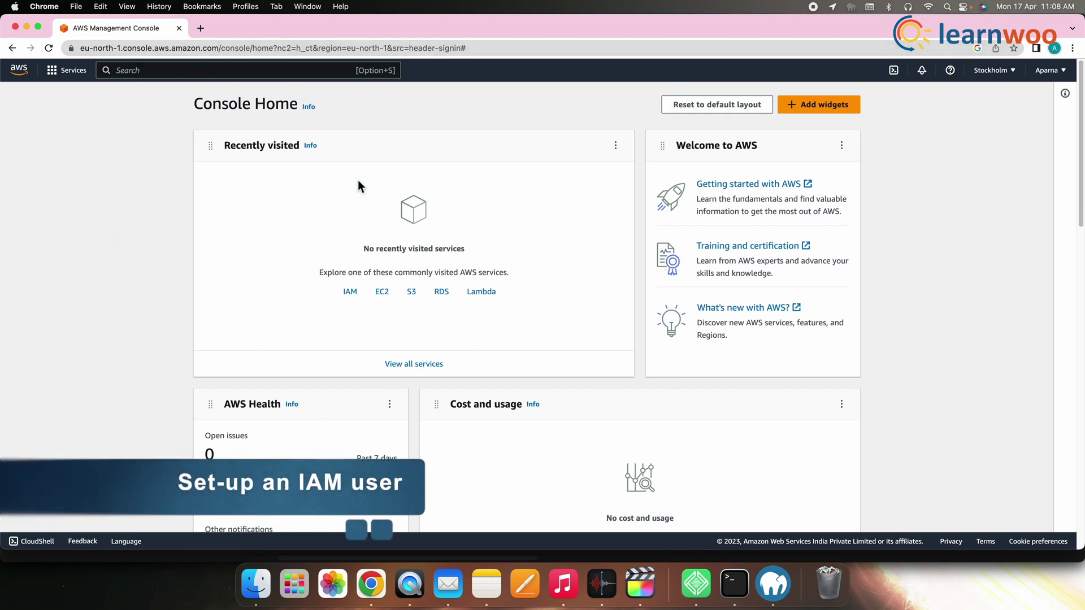
Step: Search the console for IAM and open the IAM service
left_click(135, 70)
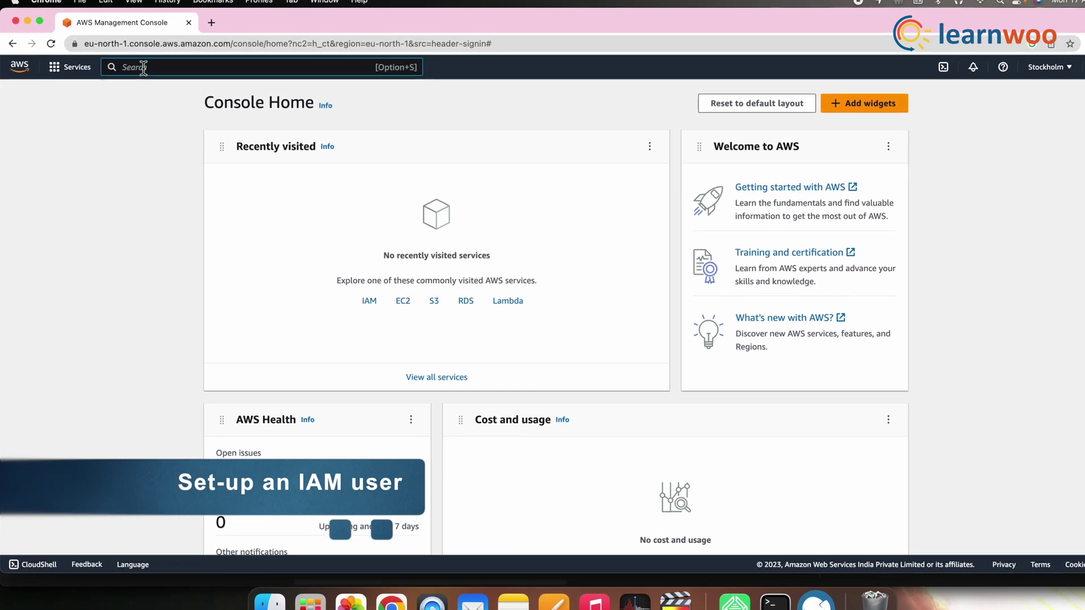
type("IAM")
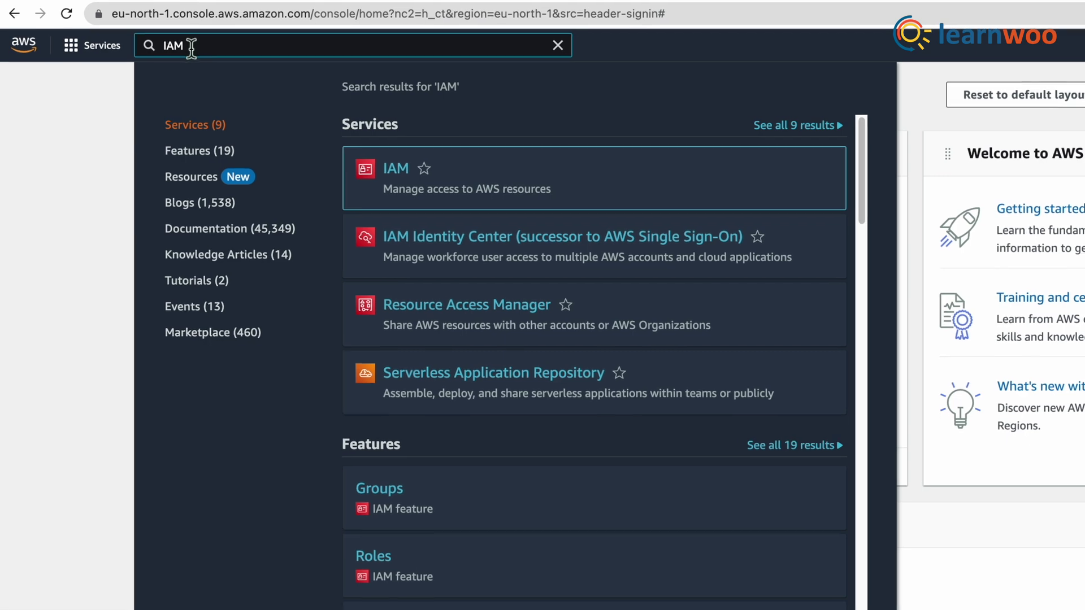
mouse_move(346, 189)
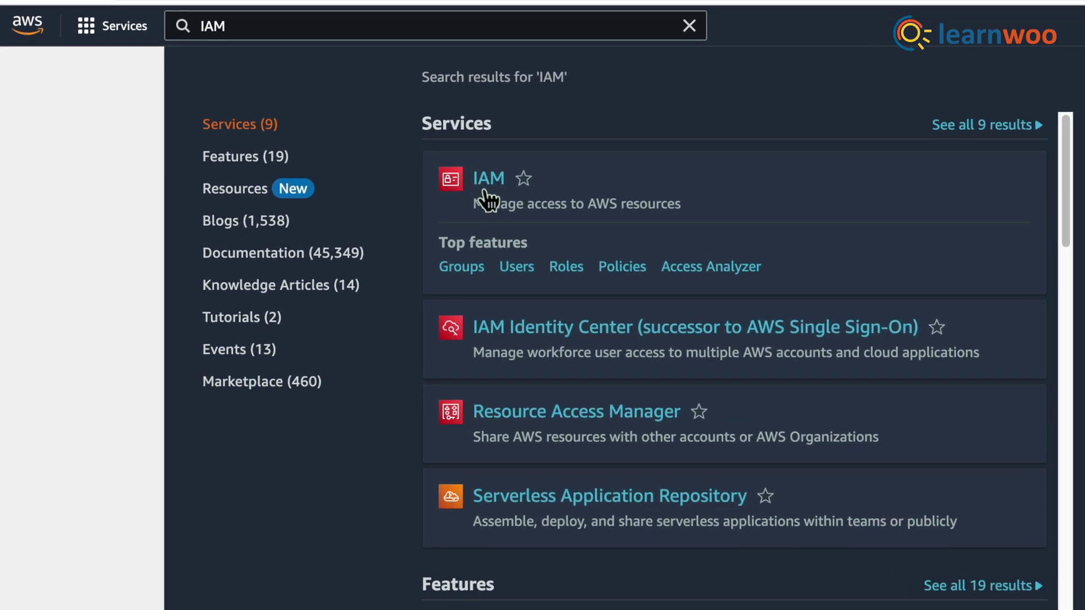
left_click(499, 182)
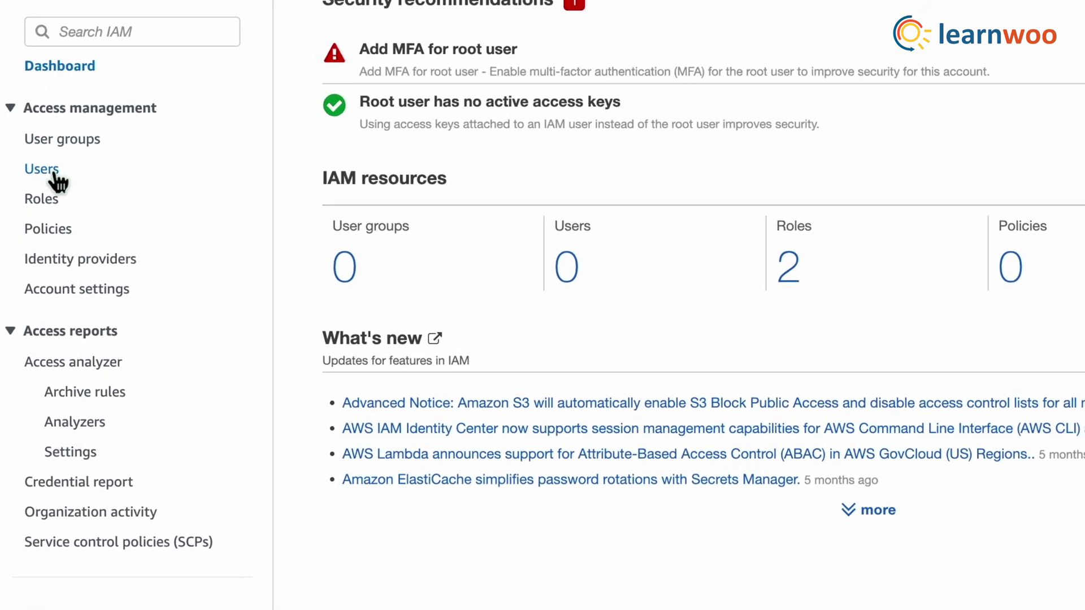
Step: From the Users list, add a new user named 'Demo' and proceed to permissions
left_click(46, 198)
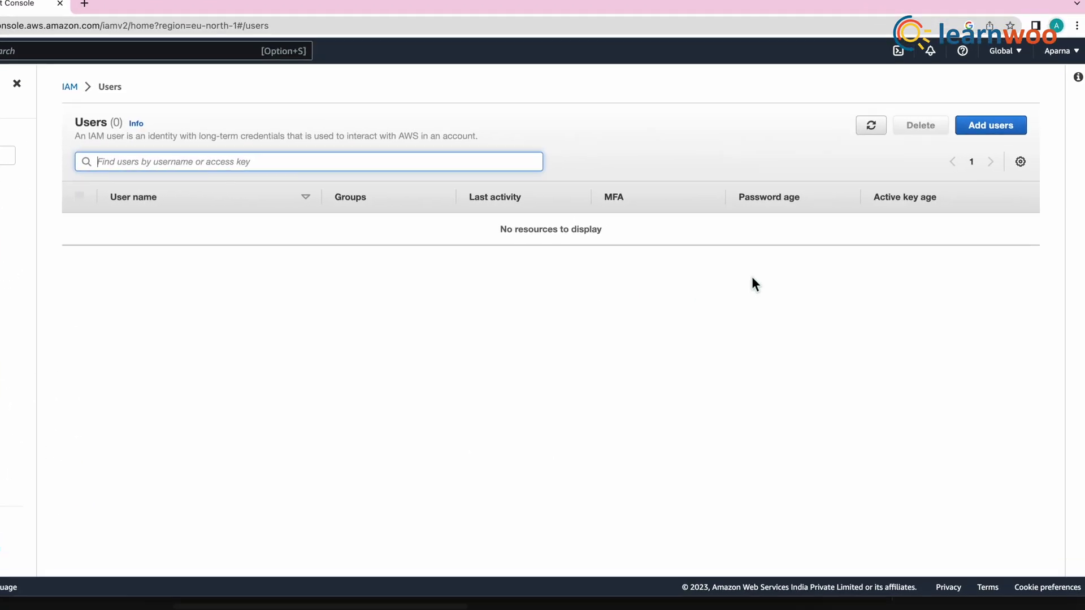
left_click(973, 79)
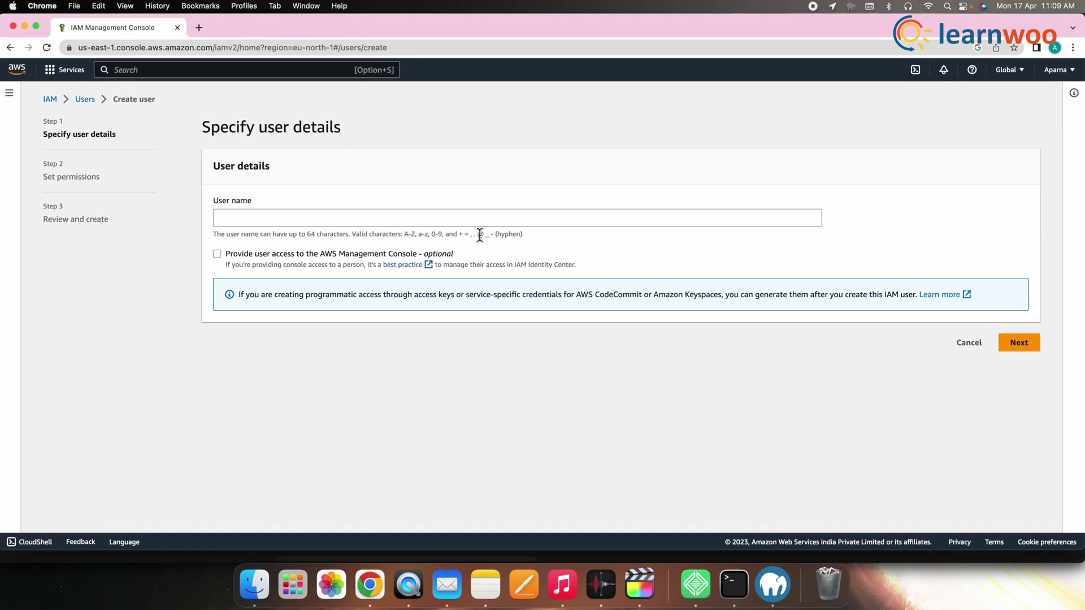
left_click(312, 223)
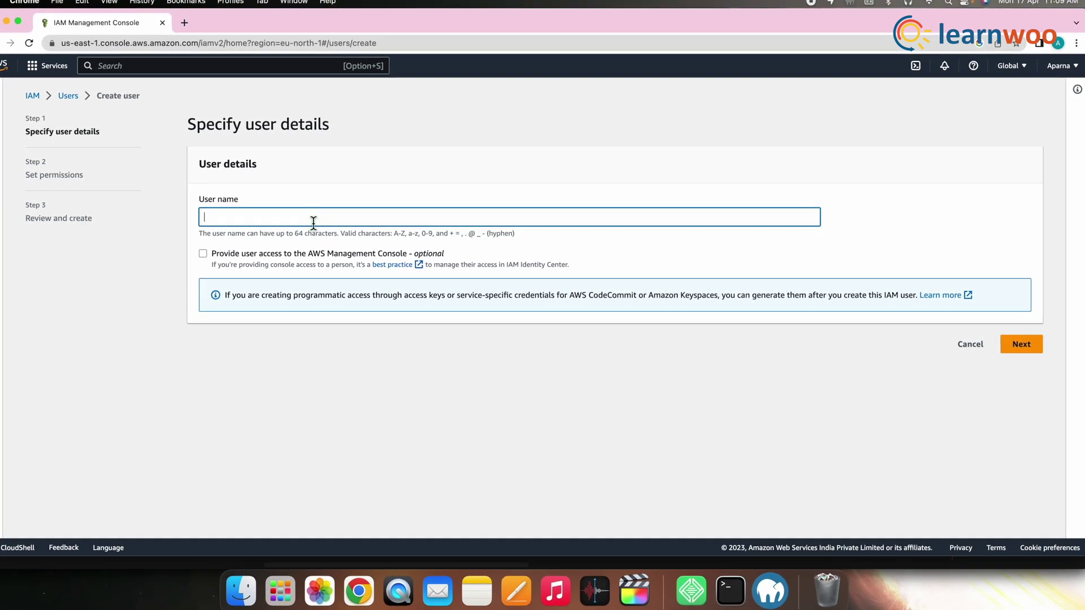
type("Demo")
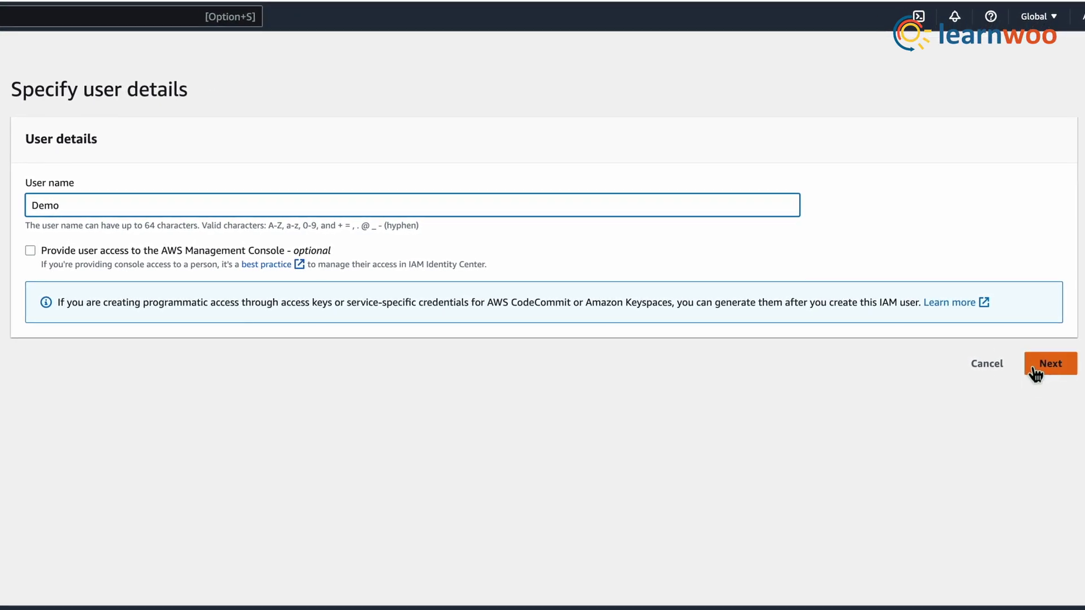
left_click(1030, 366)
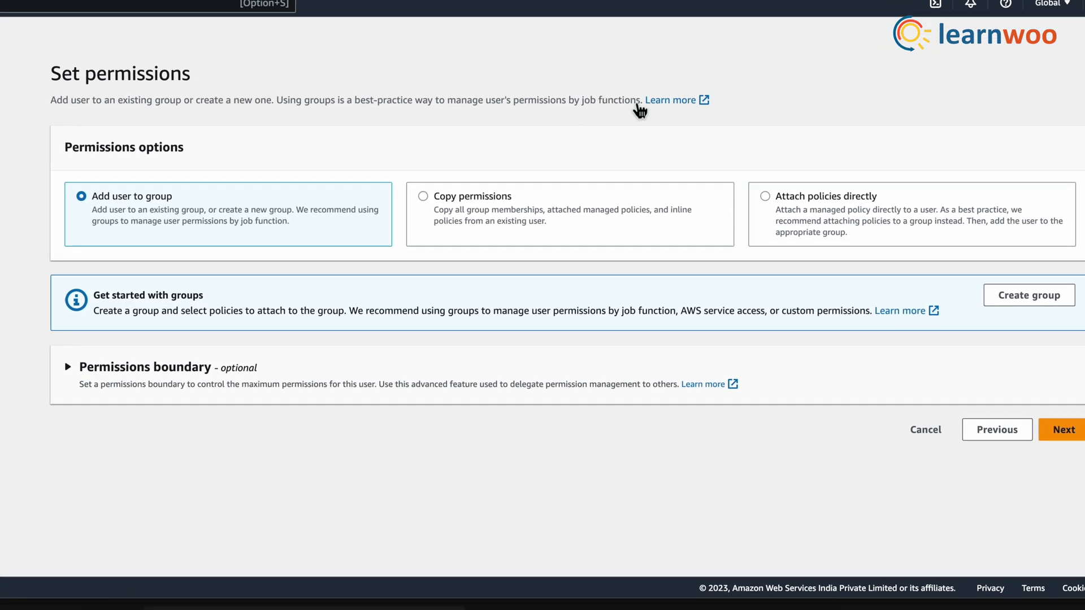
Step: Attach the CloudFrontFullAccess policy directly to Demo, review, and create the user
left_click(763, 189)
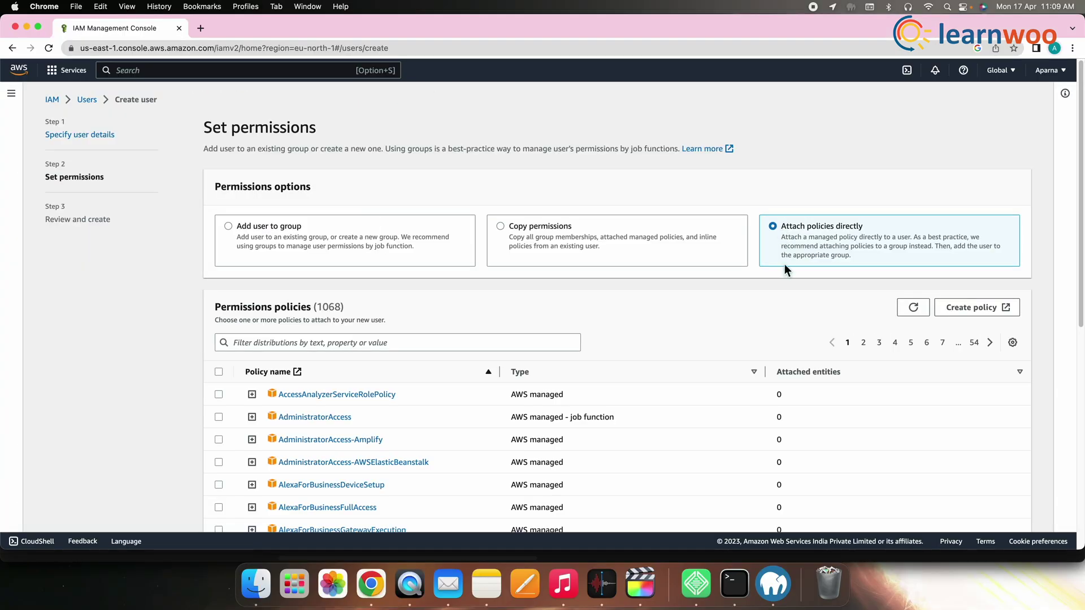
scroll(610, 385, "down", 5)
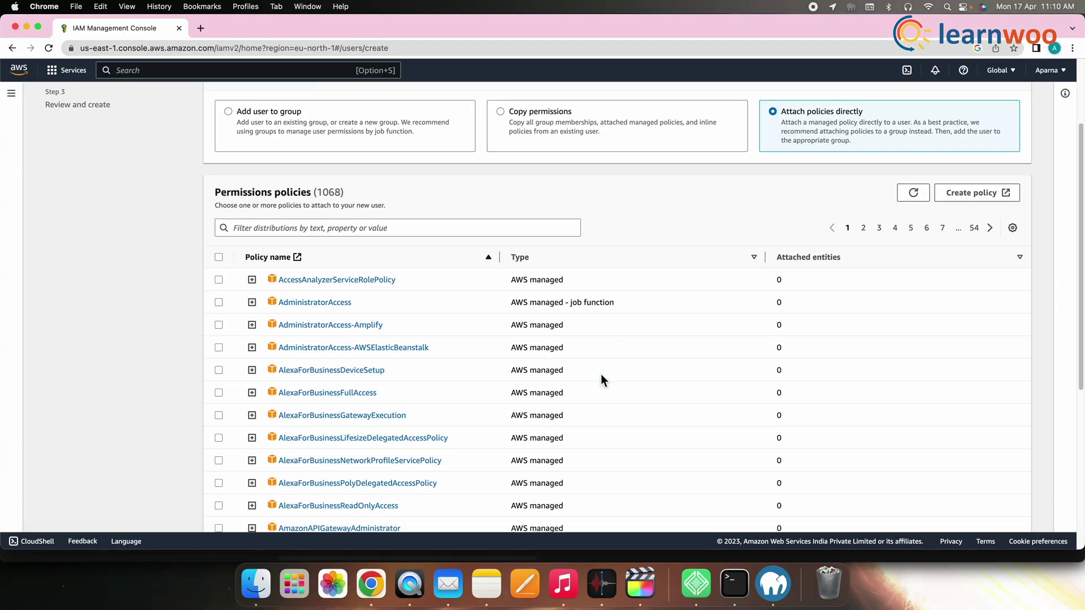
scroll(601, 377, "down", 2)
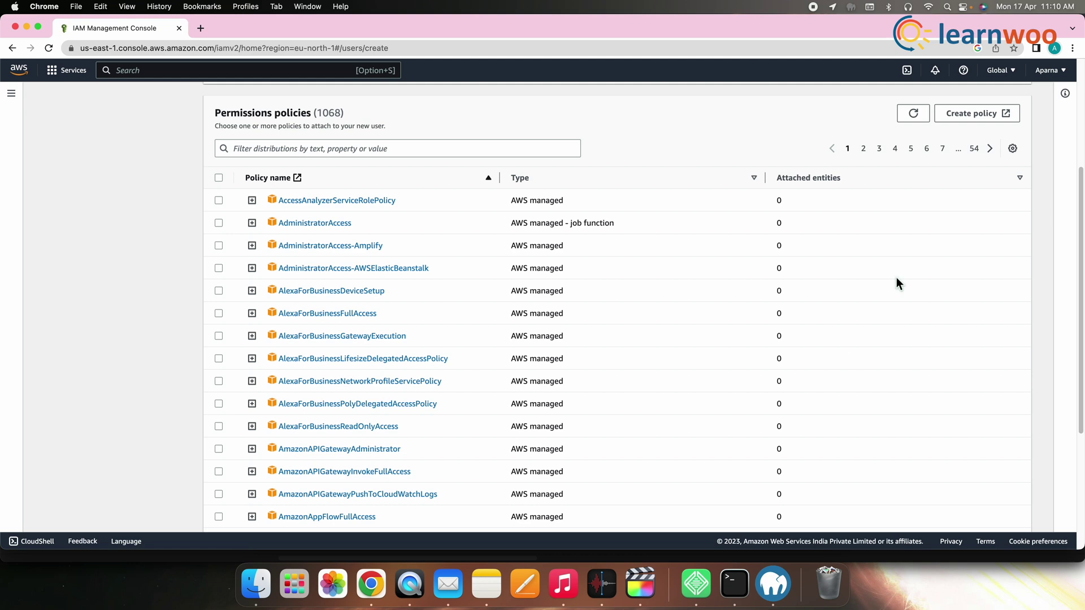
left_click(289, 148)
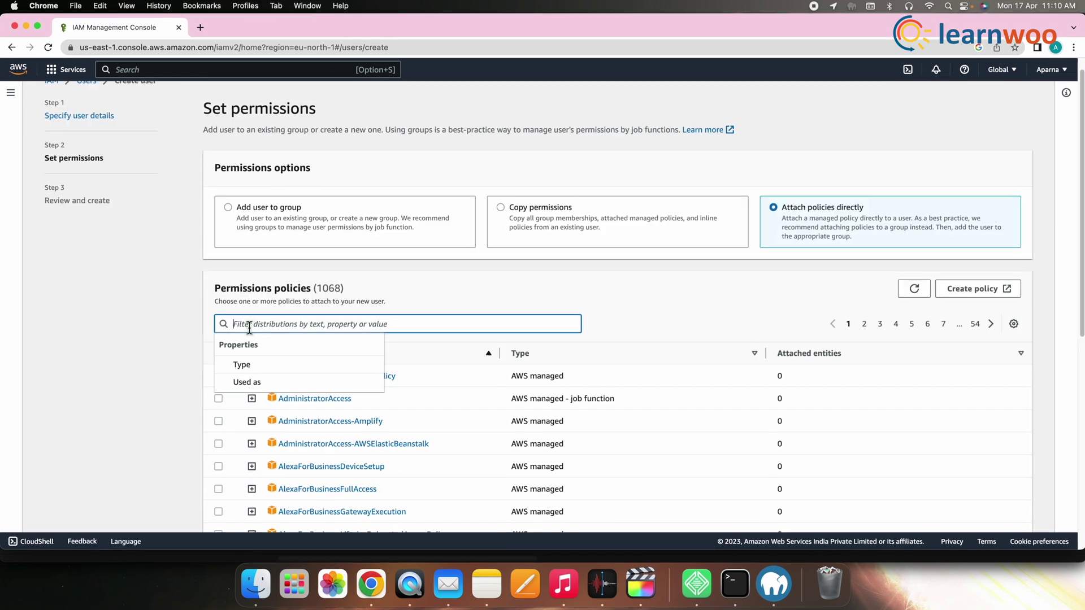
type("Cloudfront")
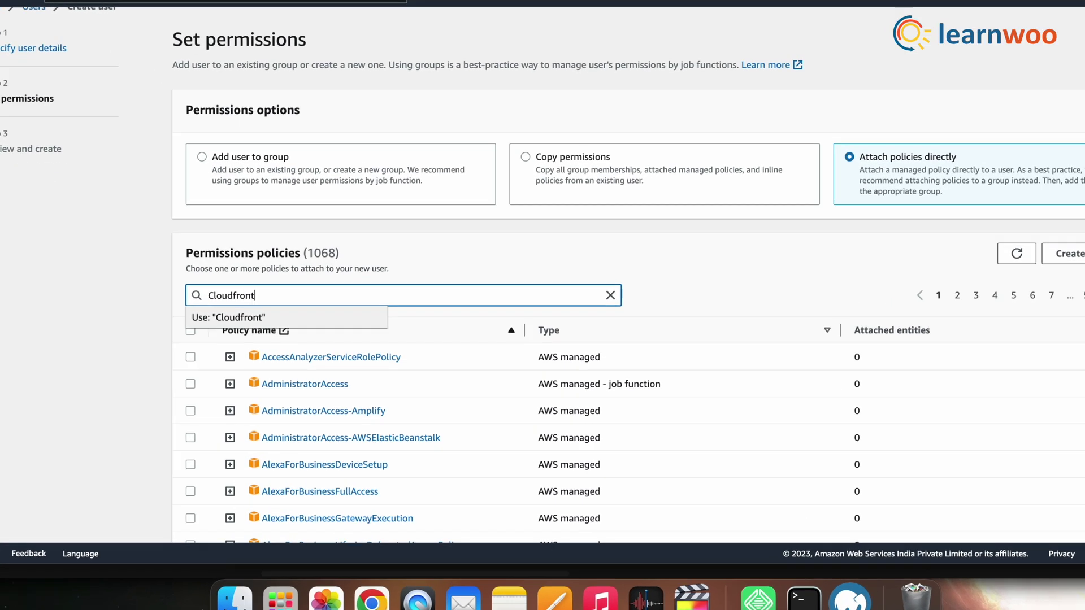
key("Return")
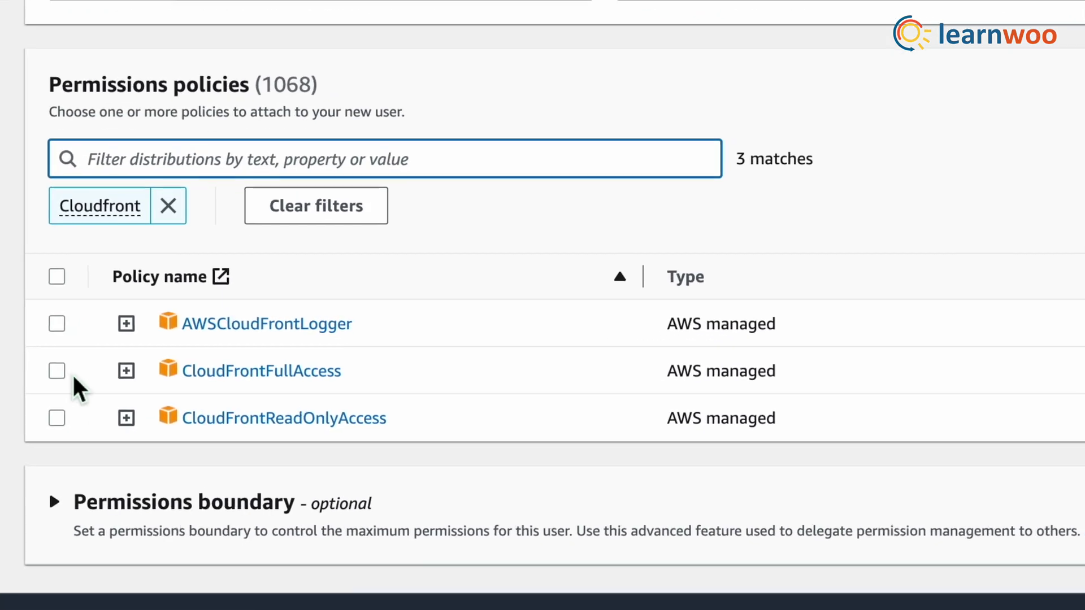
left_click(90, 382)
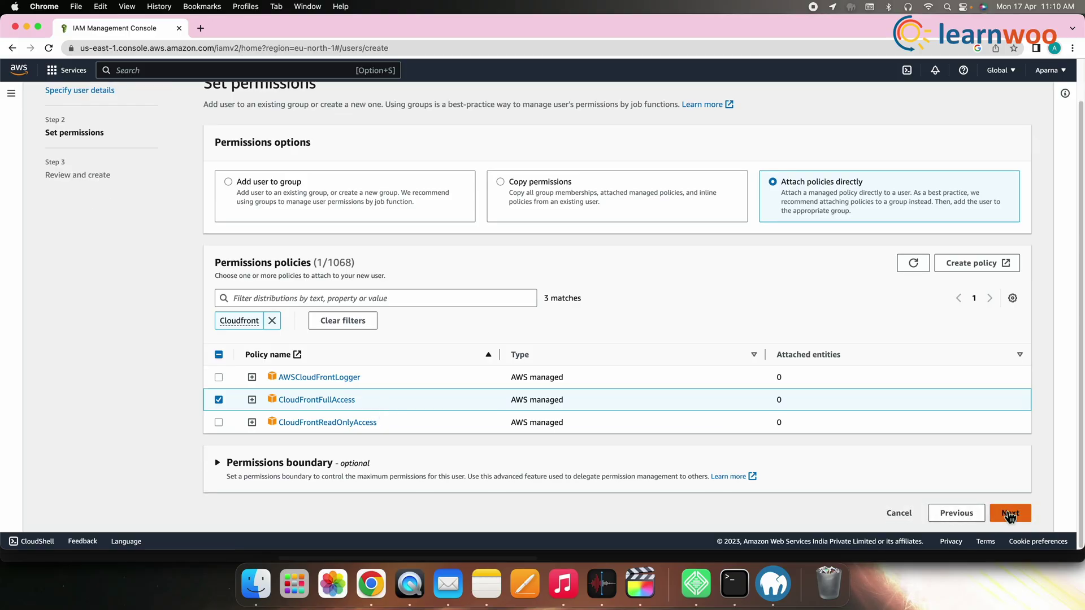
left_click(1010, 514)
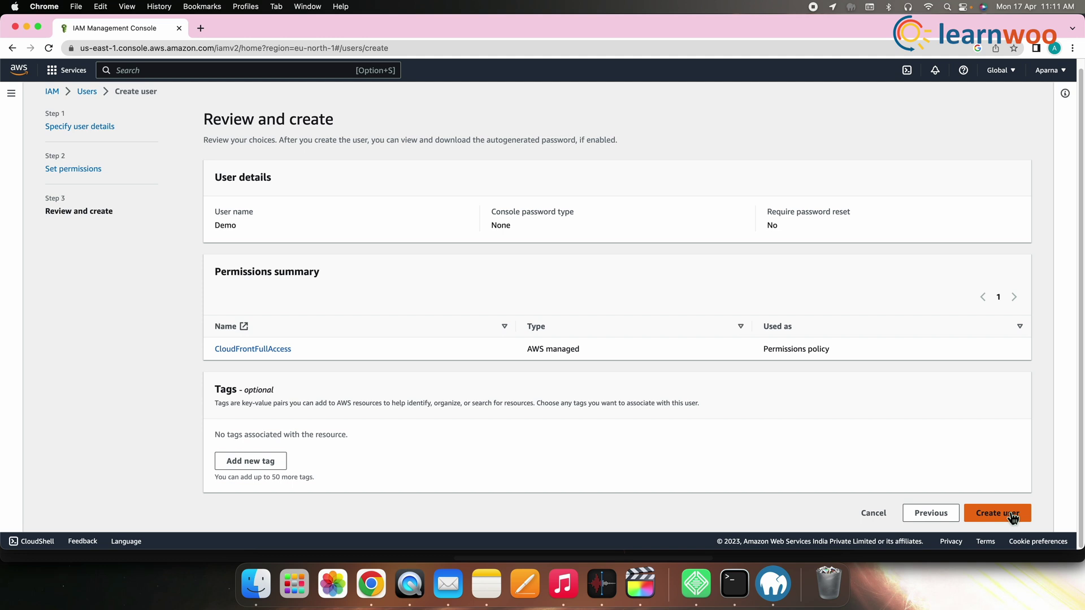
left_click(1013, 515)
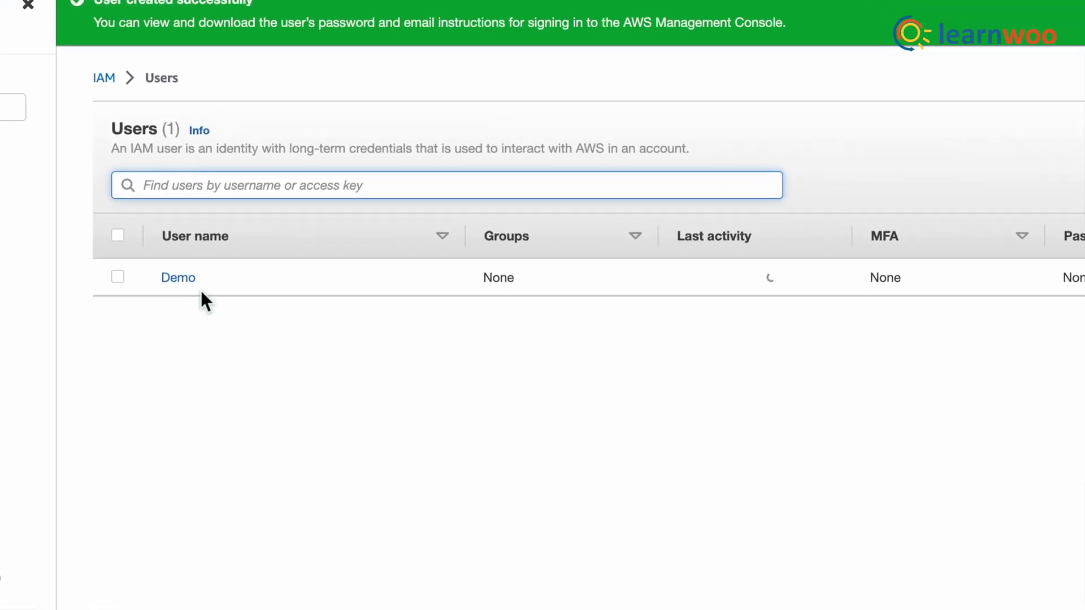
Step: Open Demo's Security credentials tab and start Create access key under Access keys
left_click(178, 277)
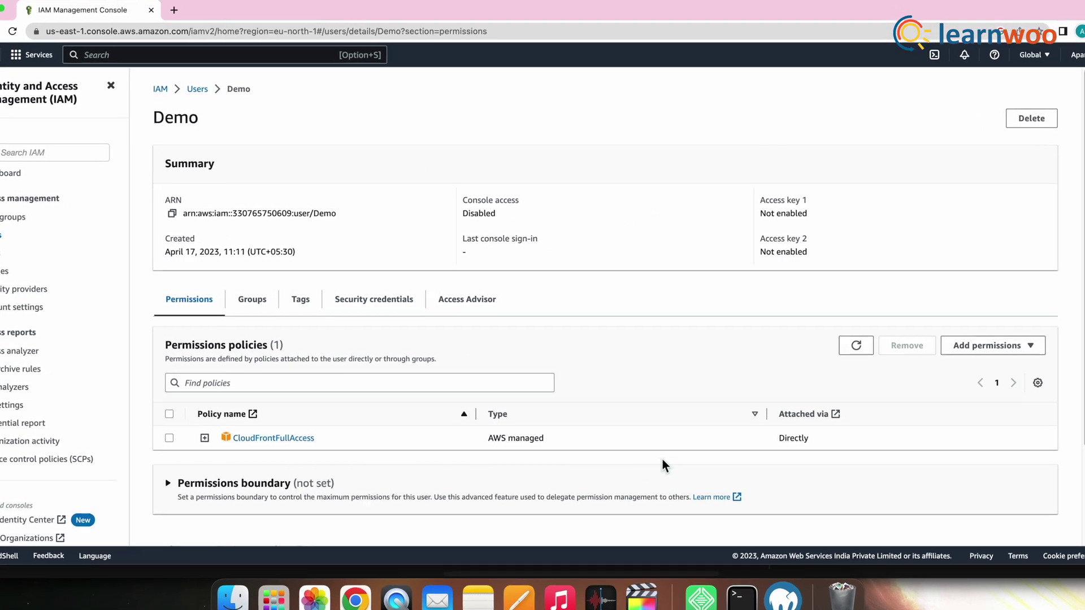
left_click(340, 308)
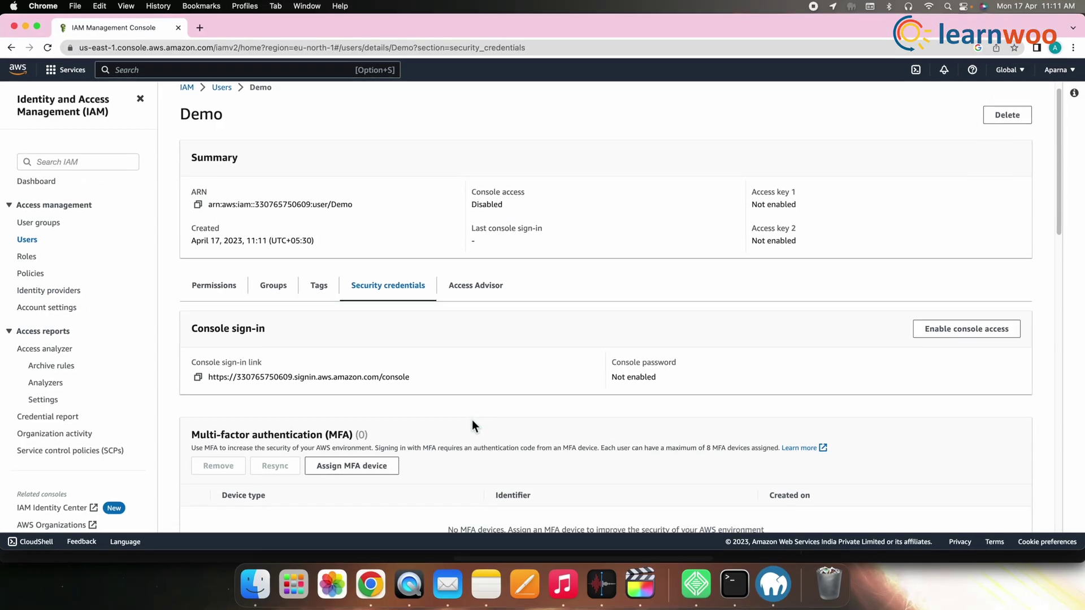
scroll(473, 421, "down", 5)
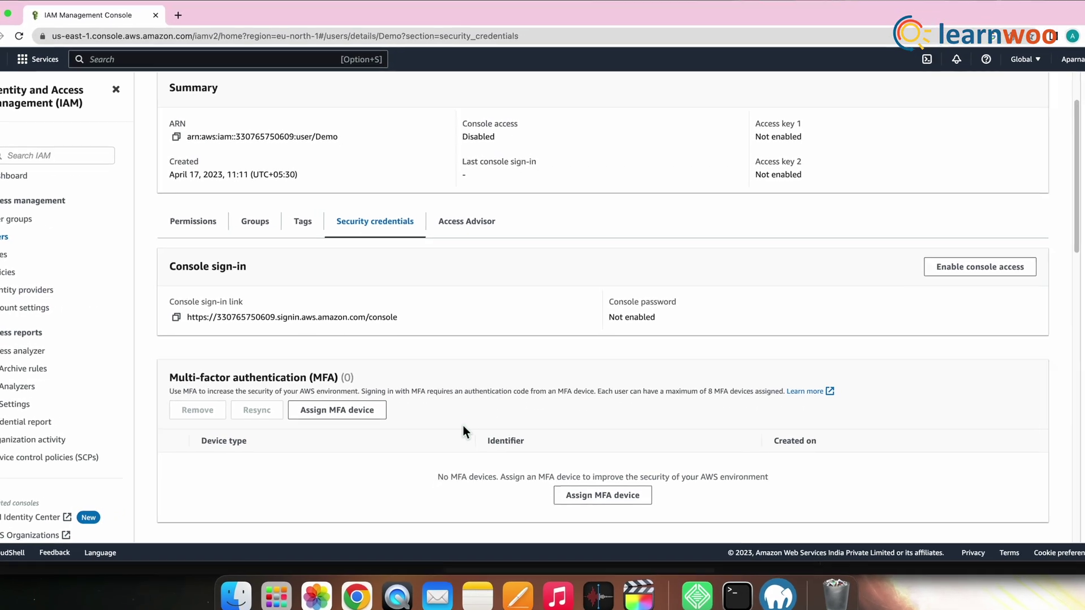
scroll(438, 446, "down", 5)
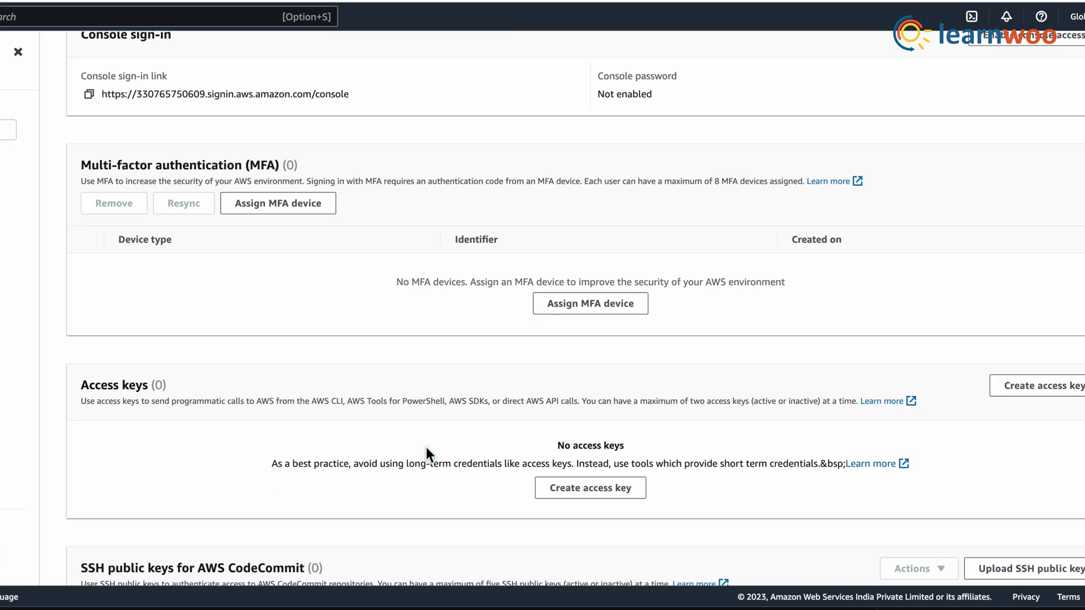
left_click(582, 207)
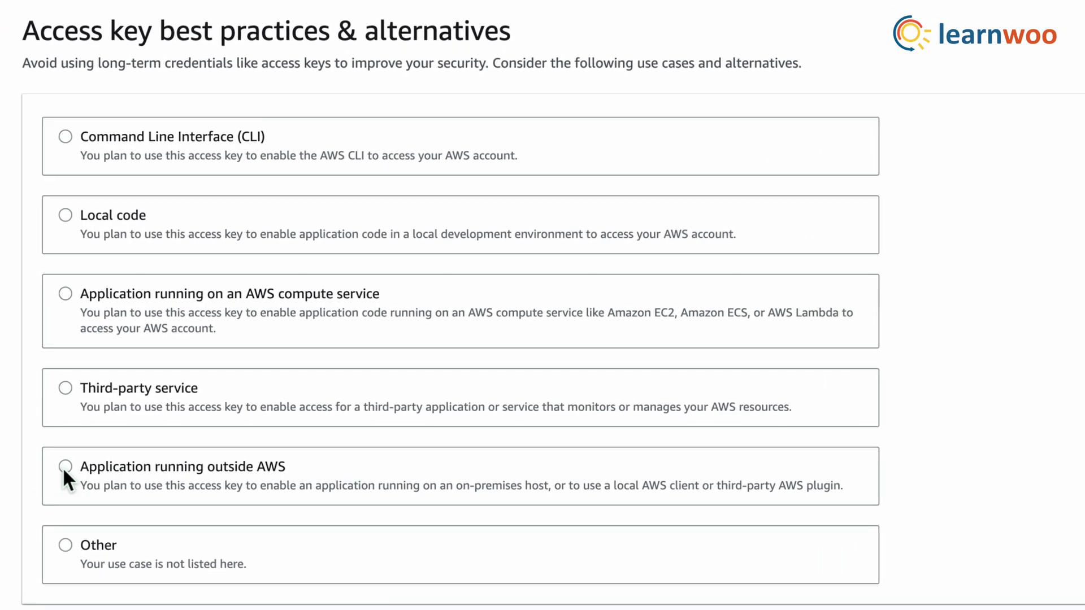
Step: Create an access key for an application outside AWS, then download and open Demo_accessKeys.csv
left_click(95, 452)
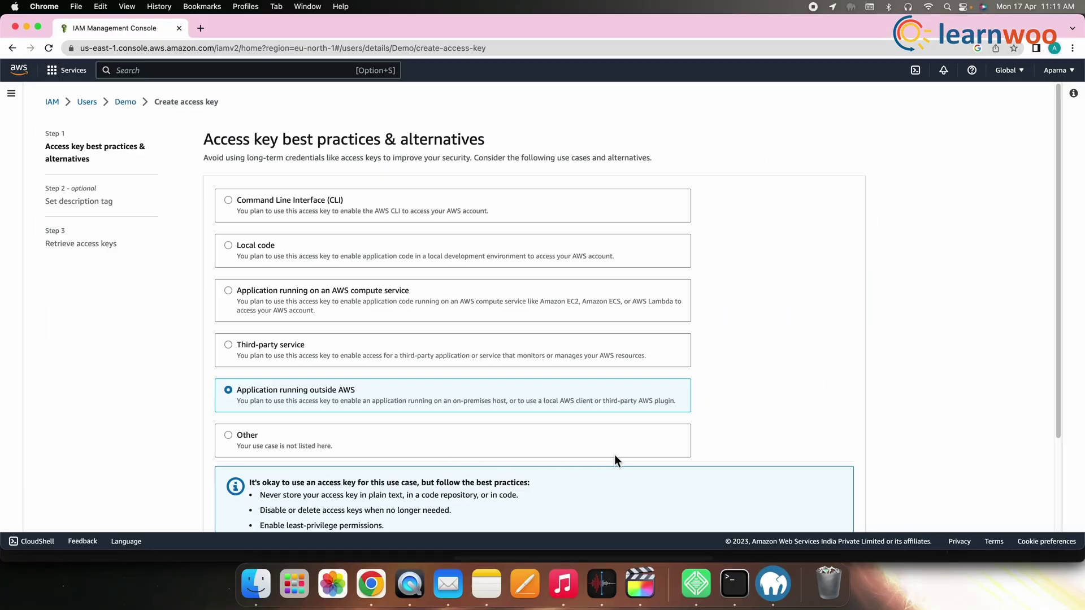
scroll(615, 455, "down", 3)
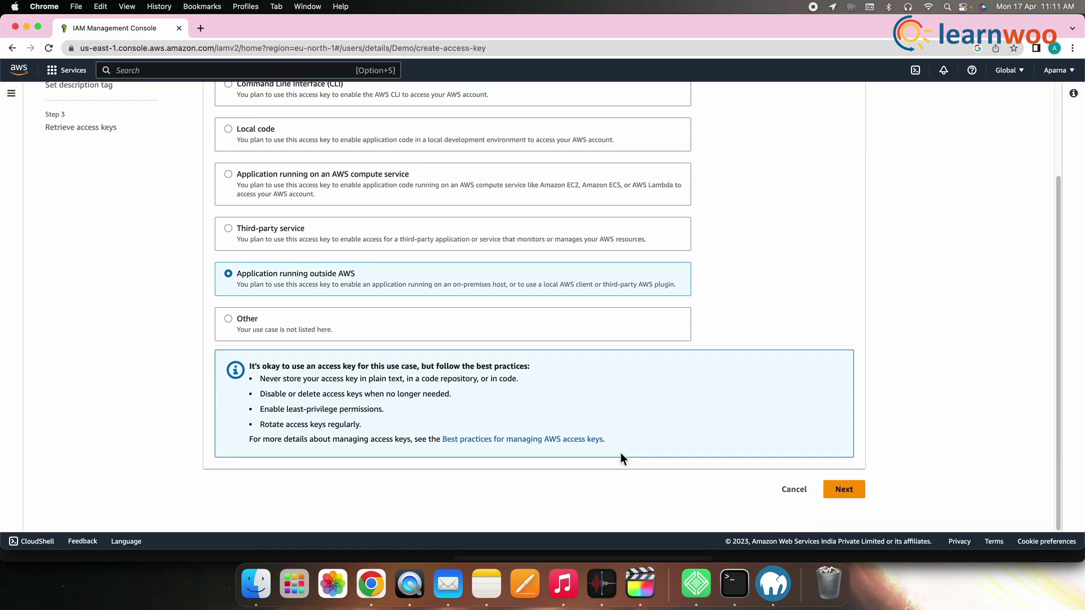
left_click(844, 490)
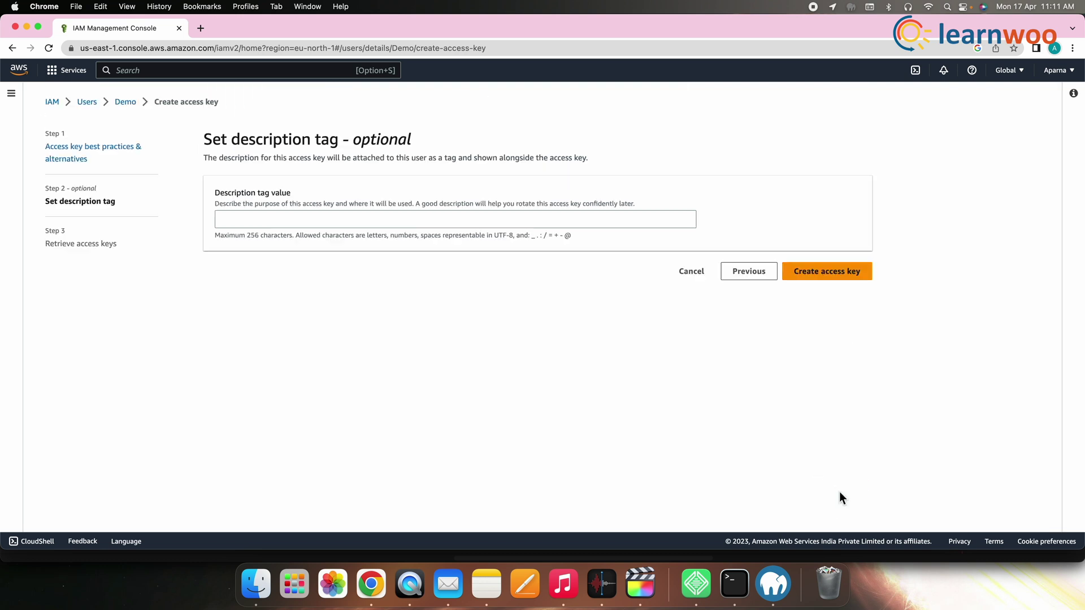
left_click(818, 274)
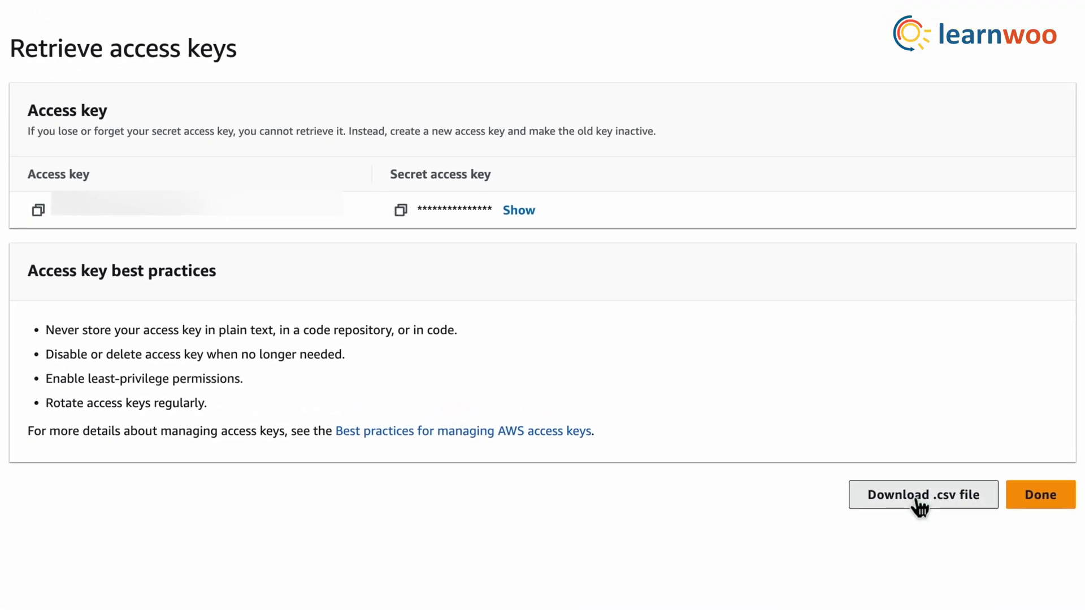
left_click(917, 497)
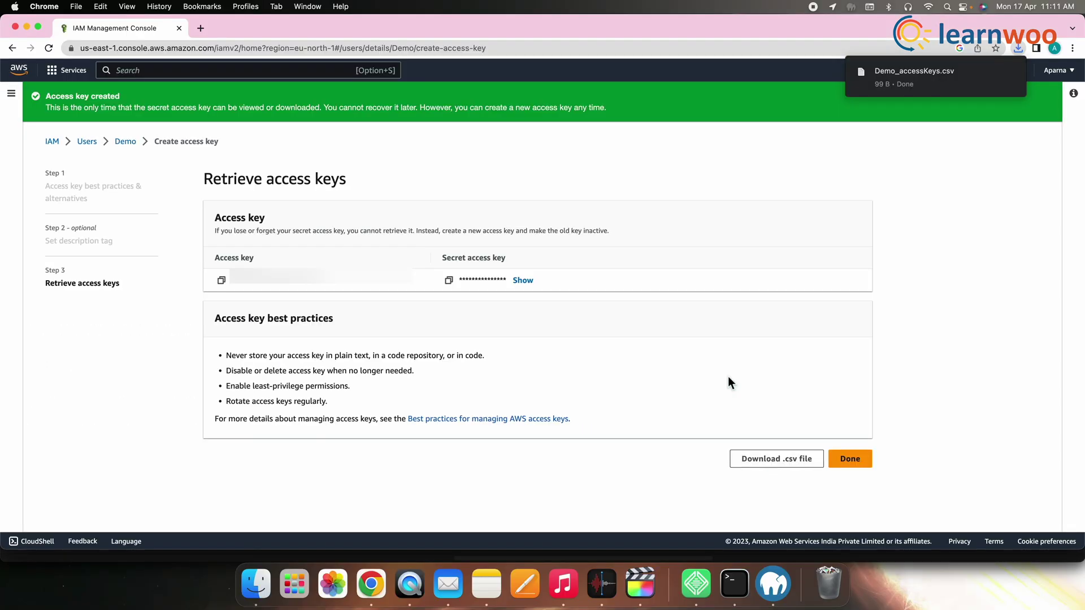
left_click(914, 73)
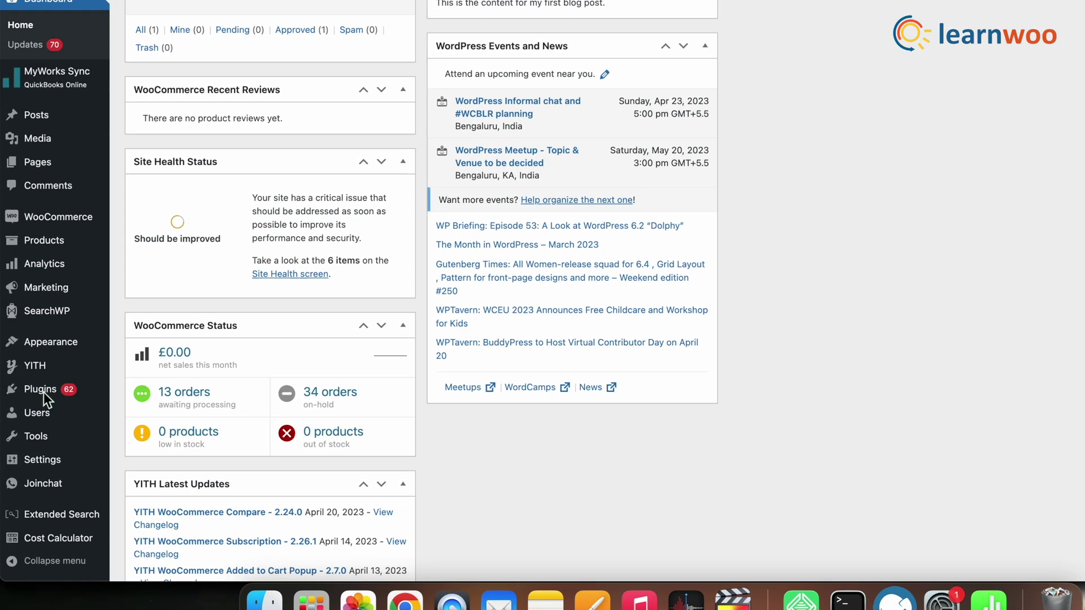
Step: Search the plugin directory for 'WP Admin AWS CDN' and install and activate the plugin
mouse_move(45, 395)
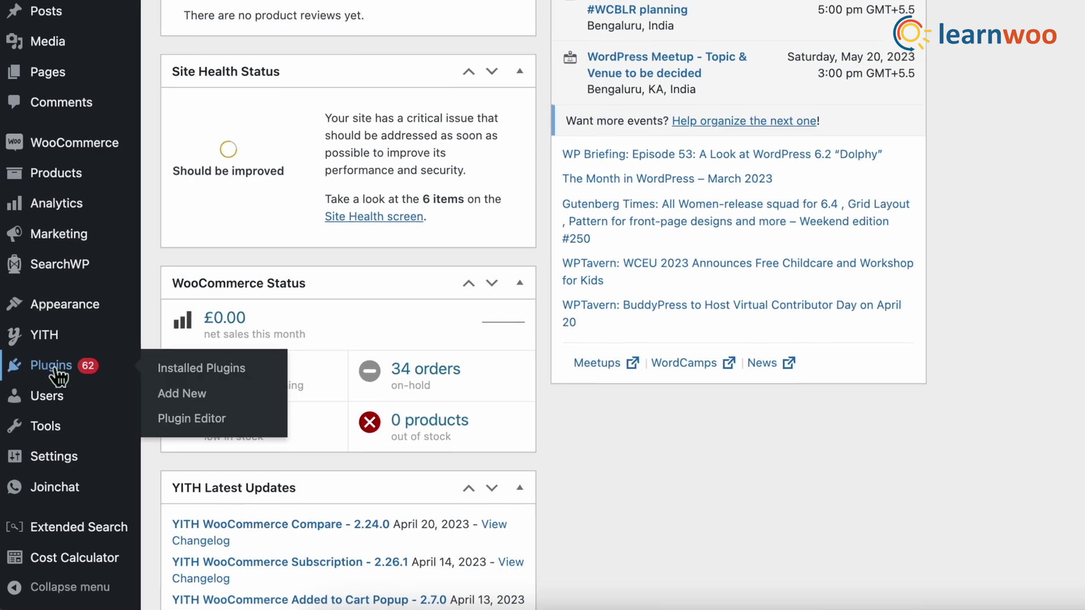
left_click(232, 382)
left_click(983, 161)
type("W")
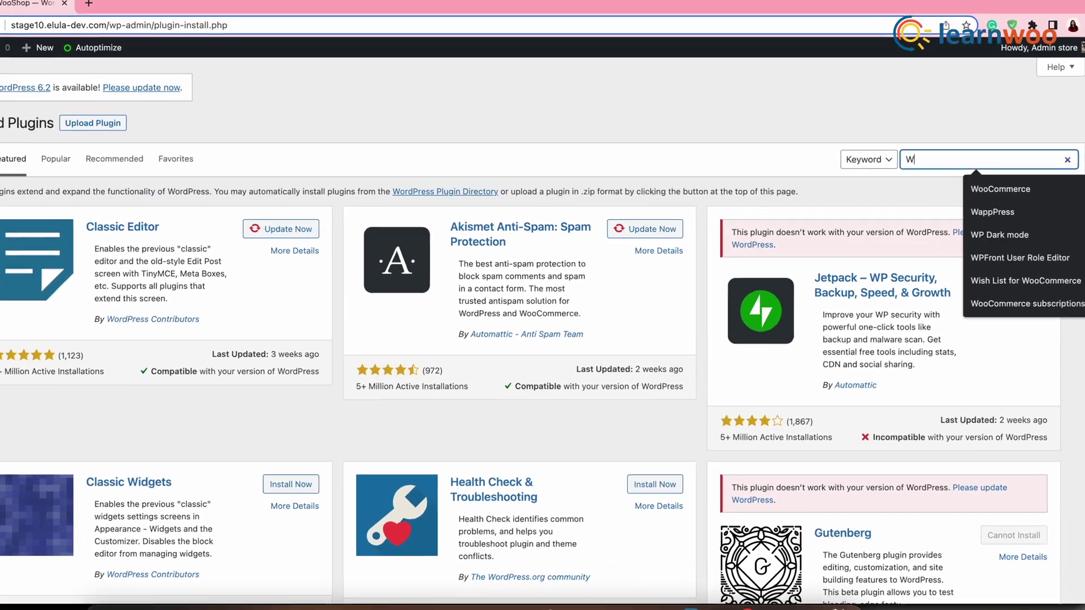
type("P Admin AWS CD")
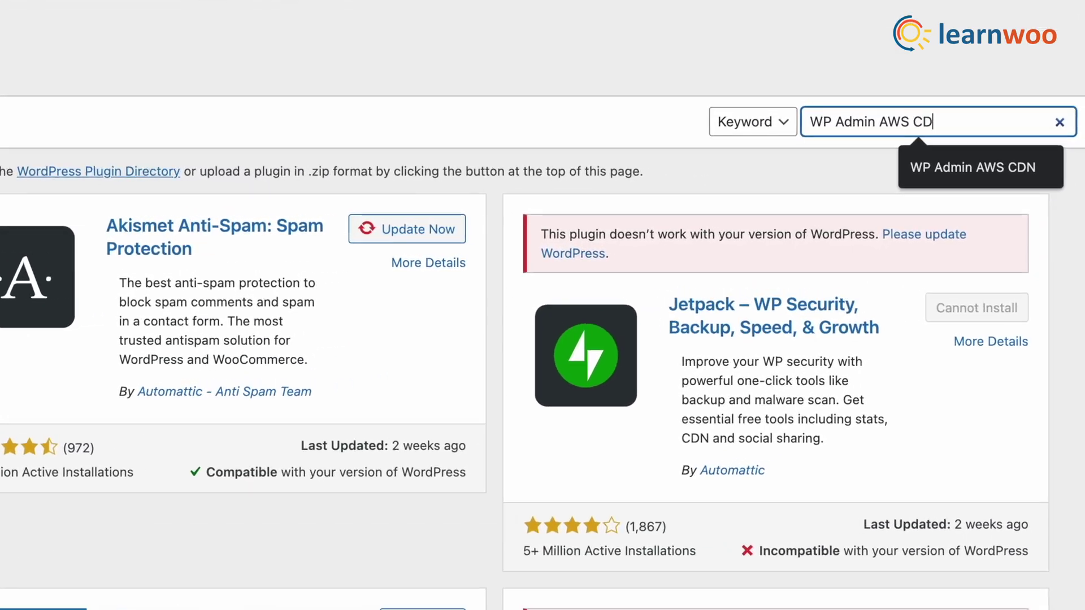
type("N")
key("Return")
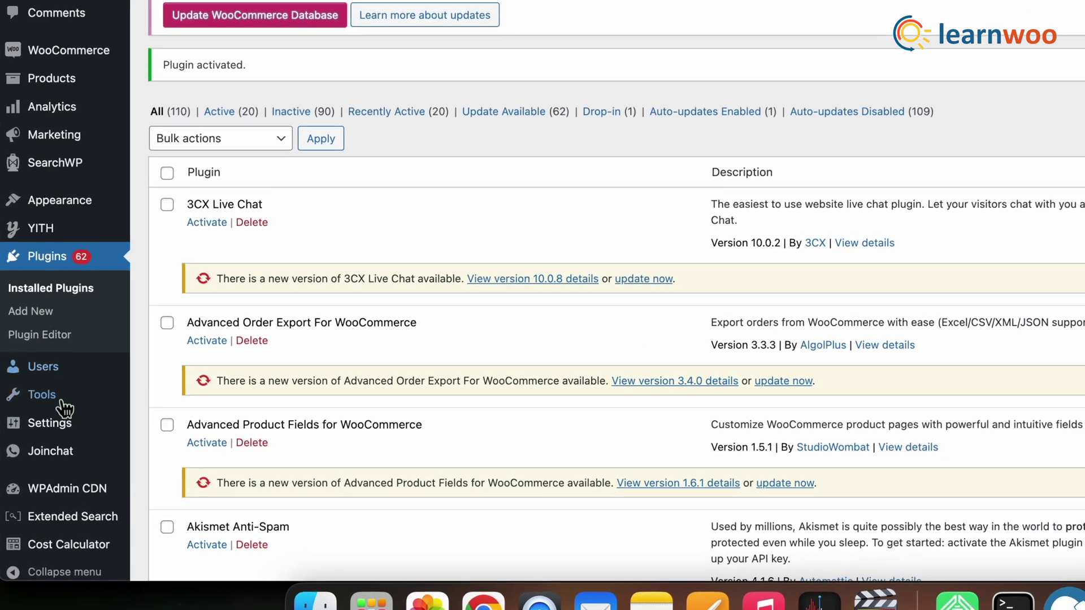
mouse_move(14, 490)
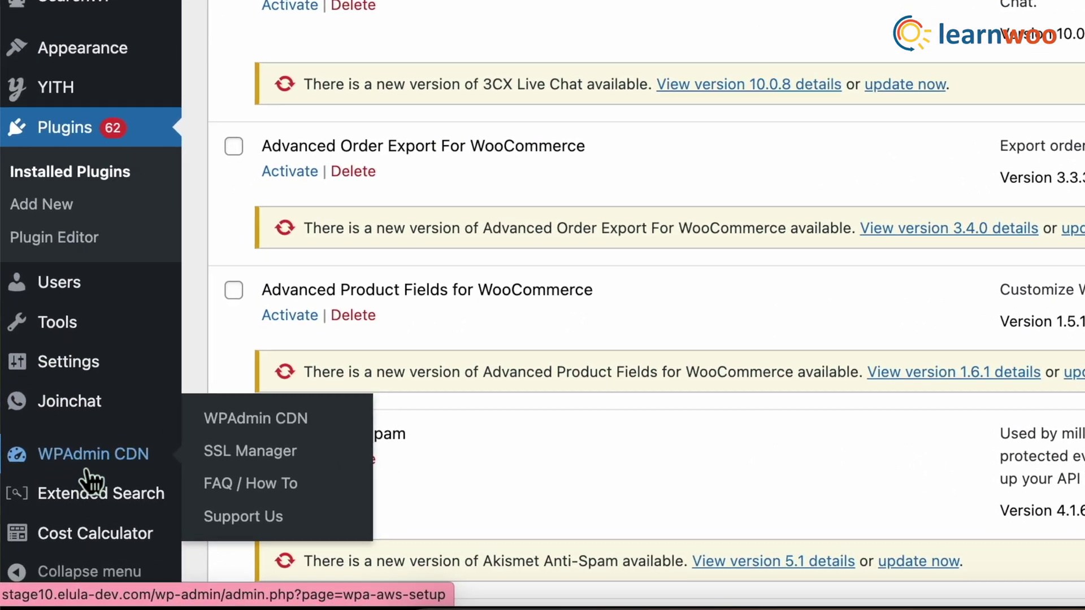
Step: Paste Demo's access key ID and secret access key from the spreadsheet into Access ID and Secret Key
left_click(87, 469)
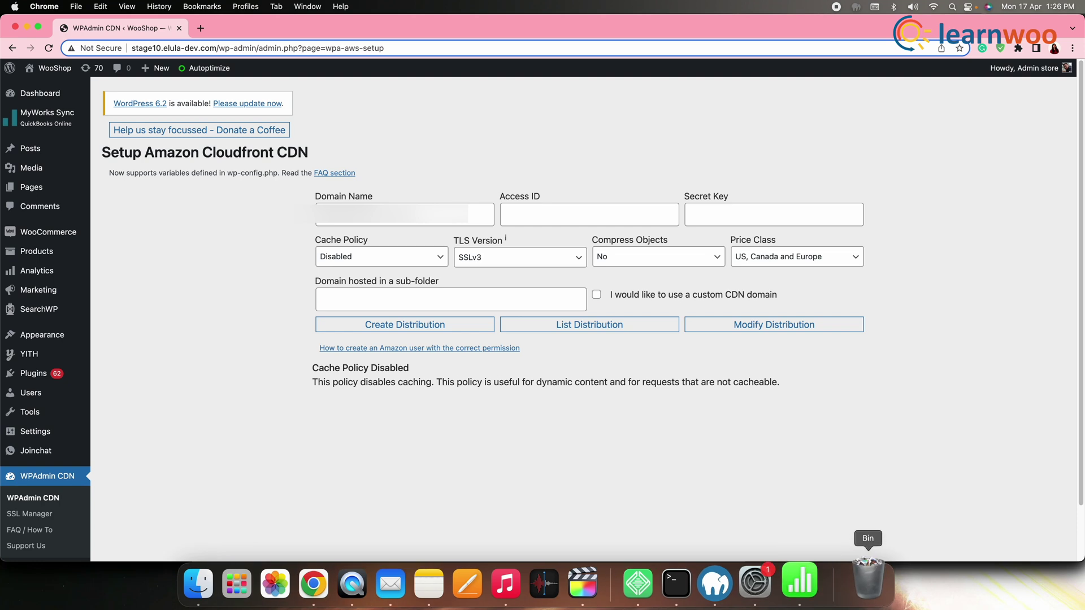
left_click(812, 585)
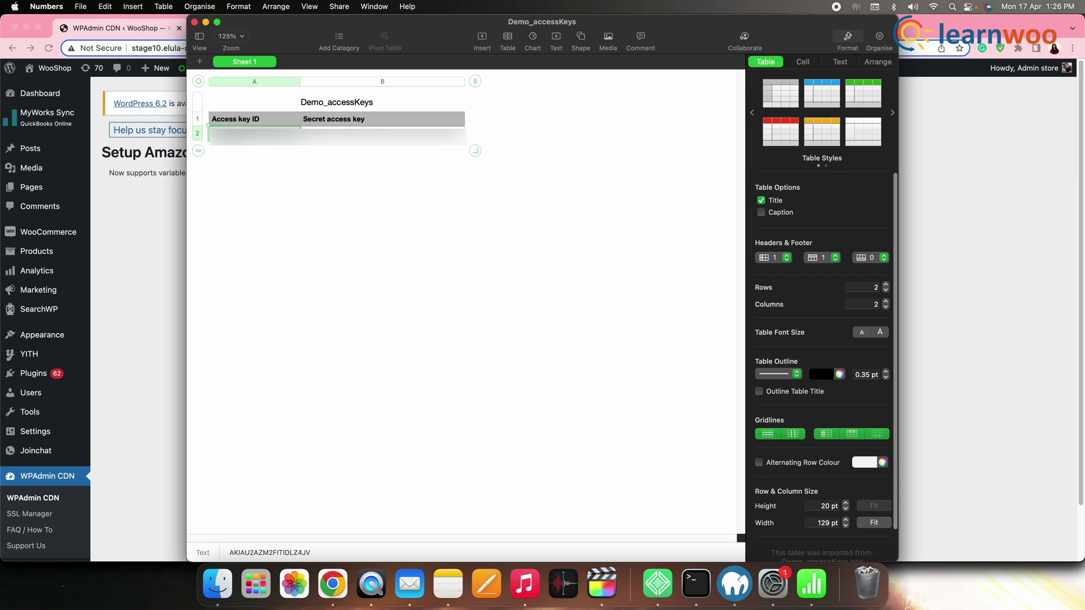
left_click(982, 272)
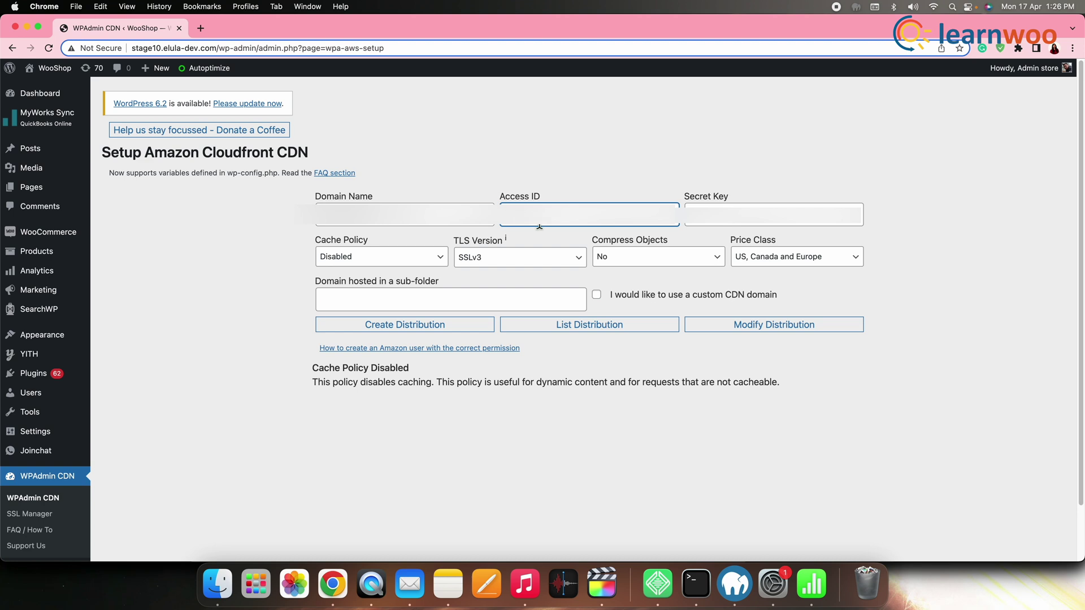
left_click(812, 584)
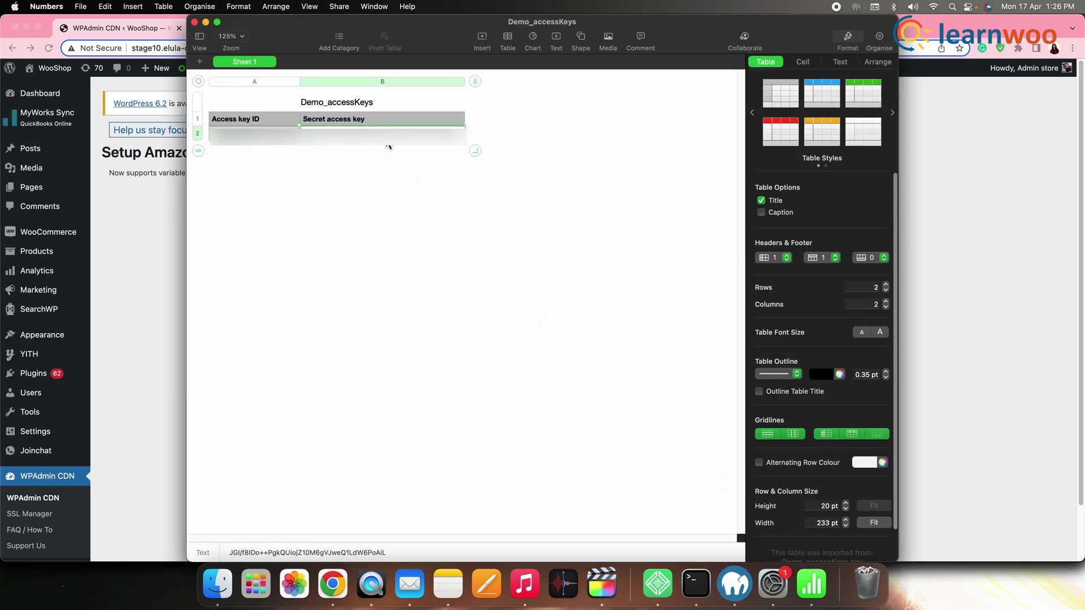
left_click(990, 266)
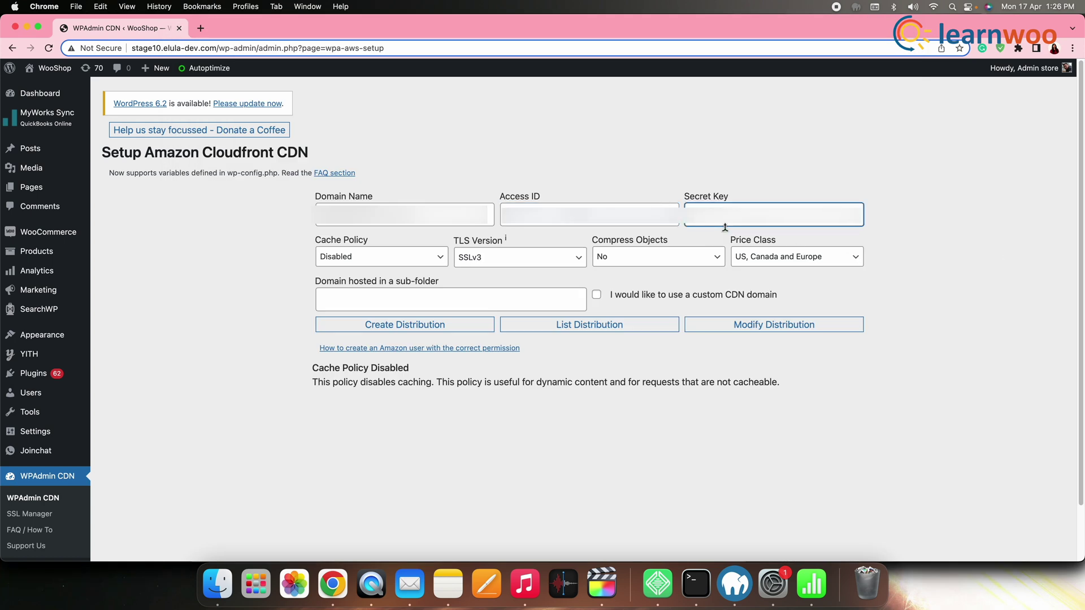
left_click(791, 259)
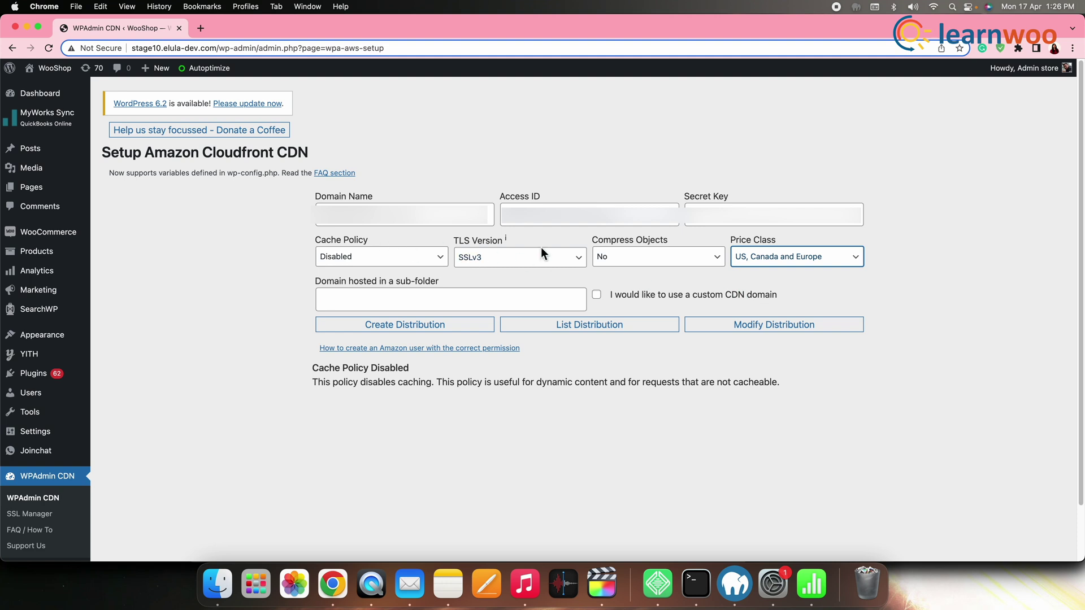
Step: Submit the setup form with Create Distribution to build the CloudFront distribution
left_click(462, 327)
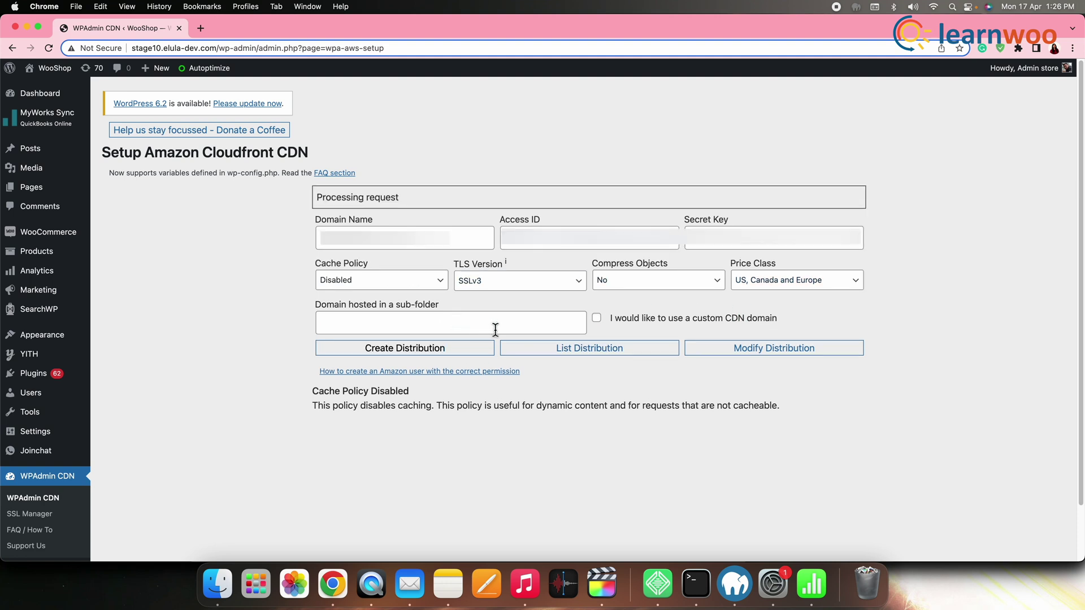